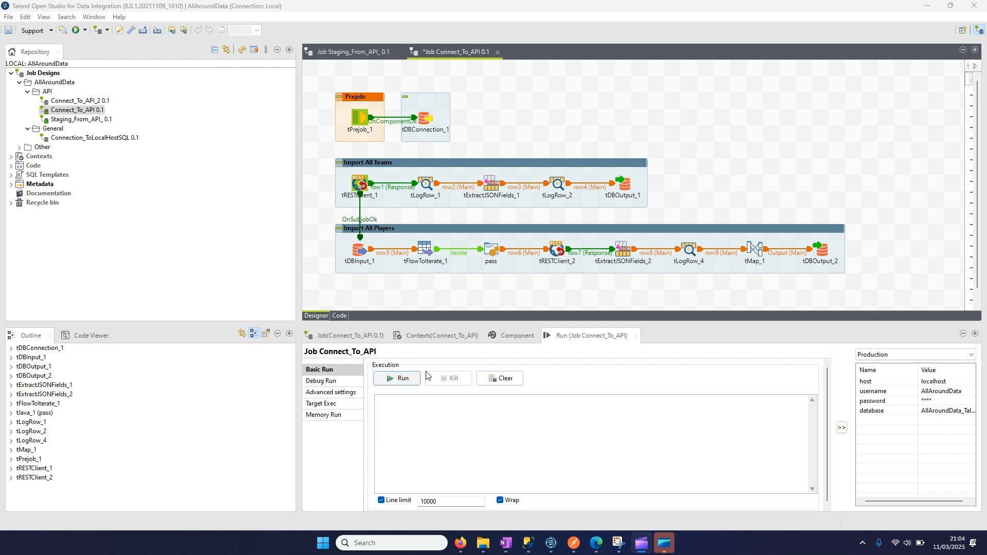
- Inspect the basic settings of the tDBConnection_1 component in the Connect_To_API job
{"action": "left_click", "coordinate": [534, 131]}
{"action": "left_click_drag", "start_coordinate": [326, 78], "coordinate": [856, 289]}
{"action": "left_click", "coordinate": [686, 154]}
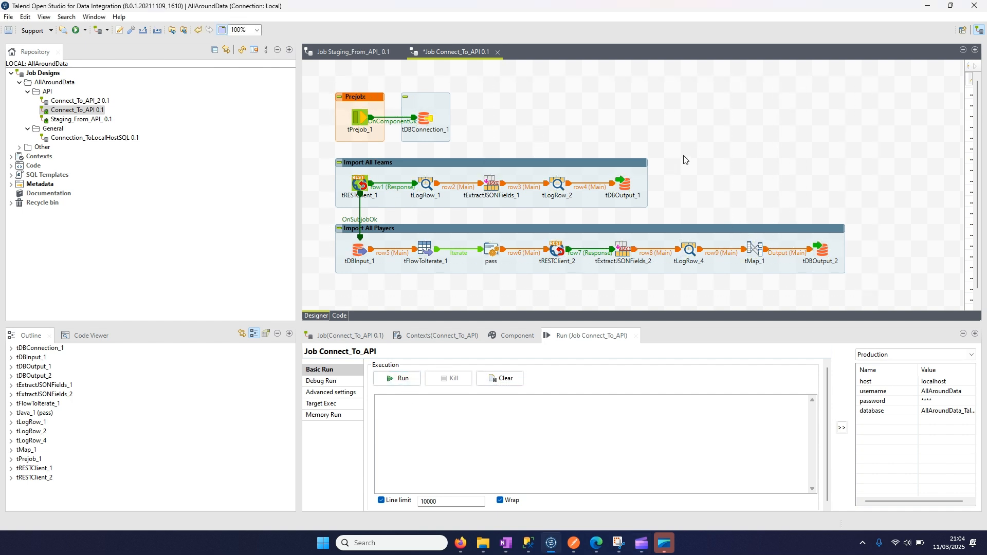
{"action": "left_click", "coordinate": [505, 337]}
{"action": "left_click", "coordinate": [431, 117]}
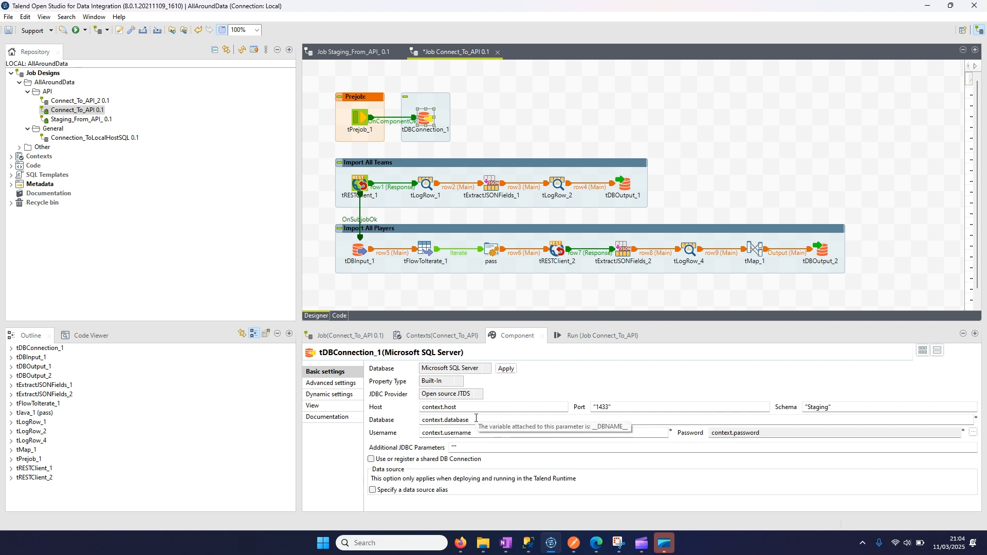
- Inspect the request URL of tRESTClient_1 and the target table settings of tDBOutput_1 in the Import All Teams subjob
{"action": "left_click", "coordinate": [359, 184]}
{"action": "left_click_drag", "start_coordinate": [617, 366], "coordinate": [420, 368]}
{"action": "left_click", "coordinate": [458, 366]}
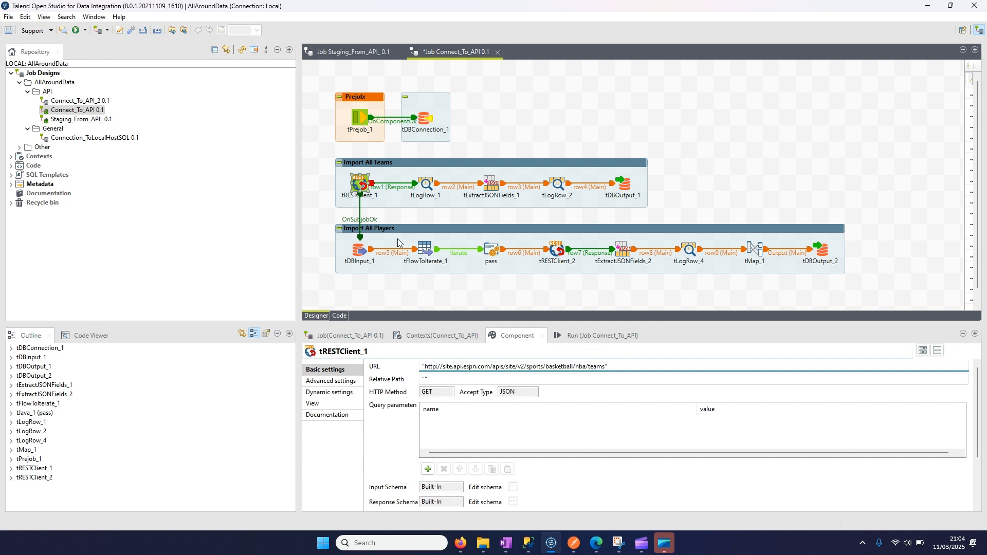
{"action": "left_click", "coordinate": [625, 185]}
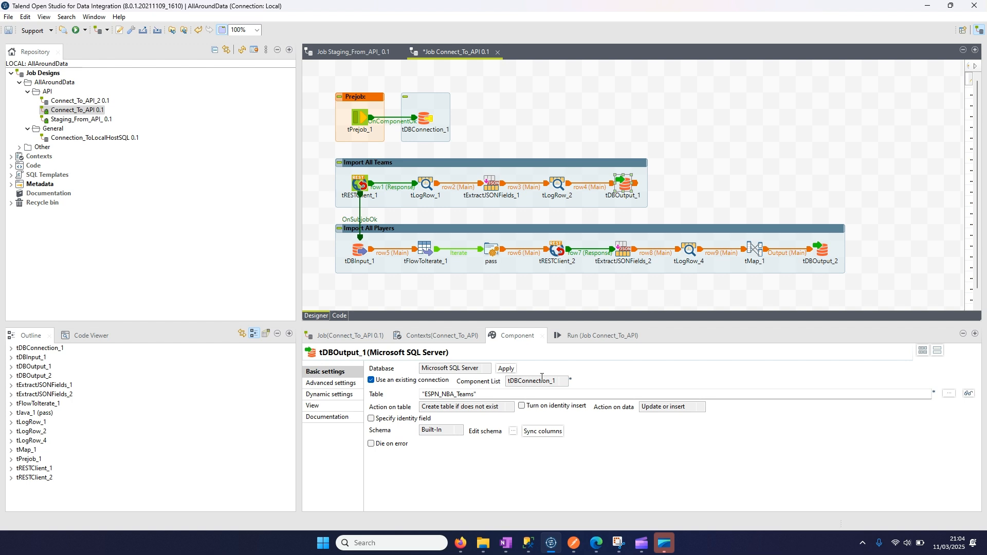
- Inspect the query of tDBInput_1 and the request URL of tRESTClient_2 in the Import All Players subjob
{"action": "left_click", "coordinate": [360, 252]}
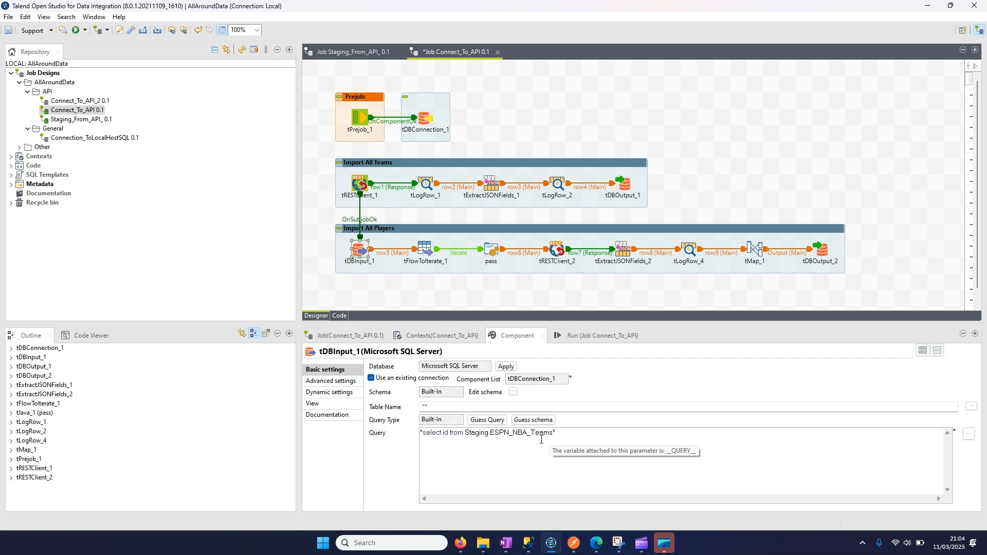
{"action": "left_click", "coordinate": [558, 252]}
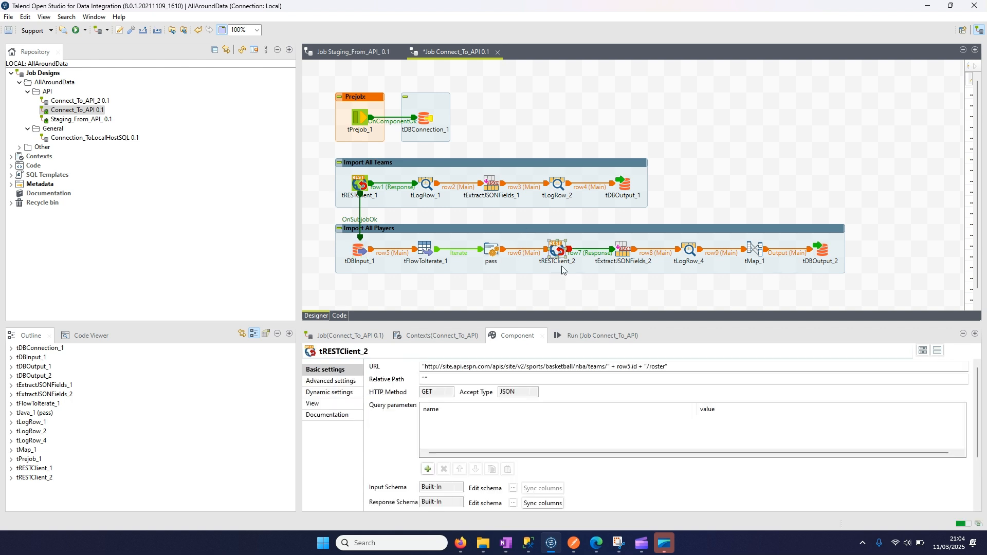
{"action": "left_click_drag", "start_coordinate": [668, 366], "coordinate": [441, 365]}
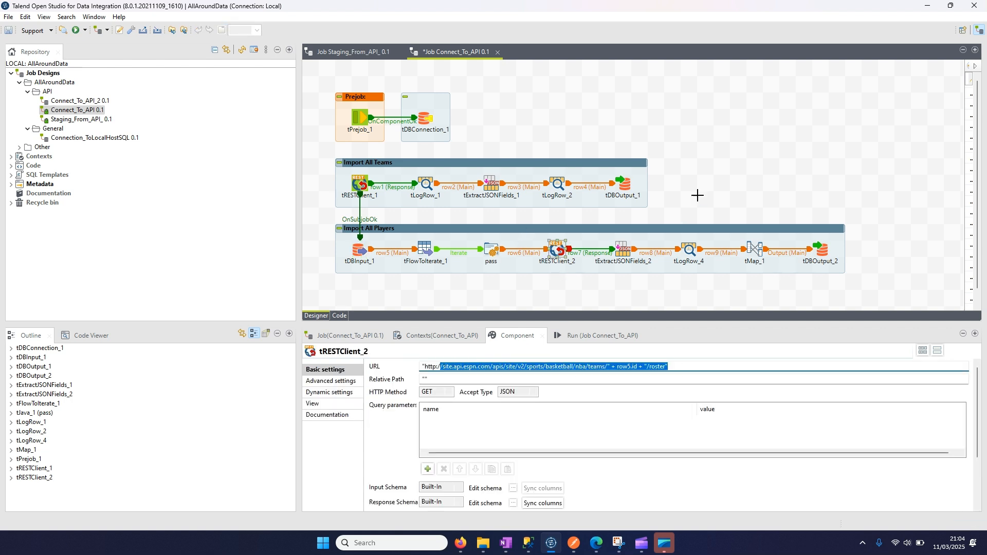
{"action": "left_click", "coordinate": [699, 200]}
- Switch to SQL Server Management Studio and examine the ESPN_NBA_Teams query and each result column, widening the logoUrl column
{"action": "left_click_drag", "start_coordinate": [986, 257], "coordinate": [551, 76]}
{"action": "left_click", "coordinate": [868, 68]}
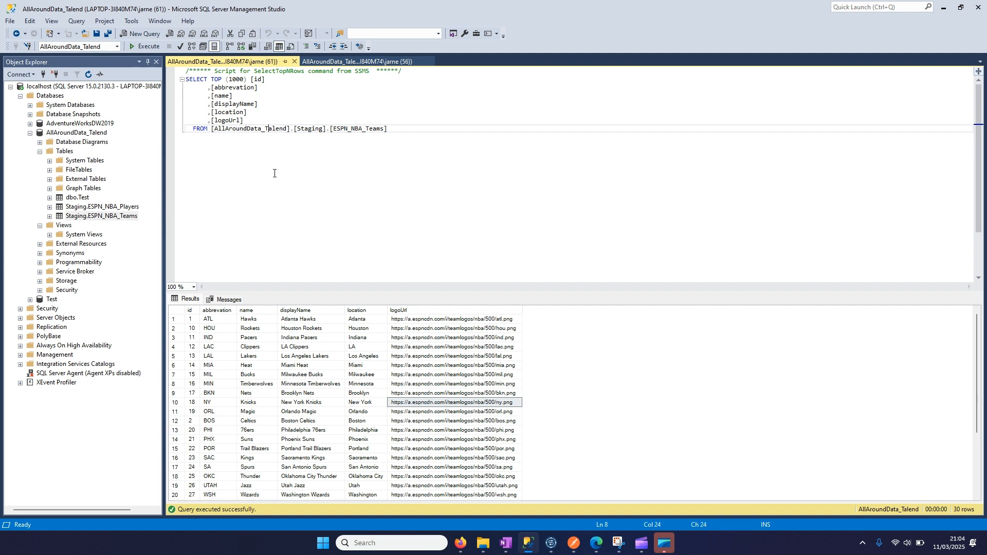
{"action": "left_click_drag", "start_coordinate": [417, 152], "coordinate": [153, 59]}
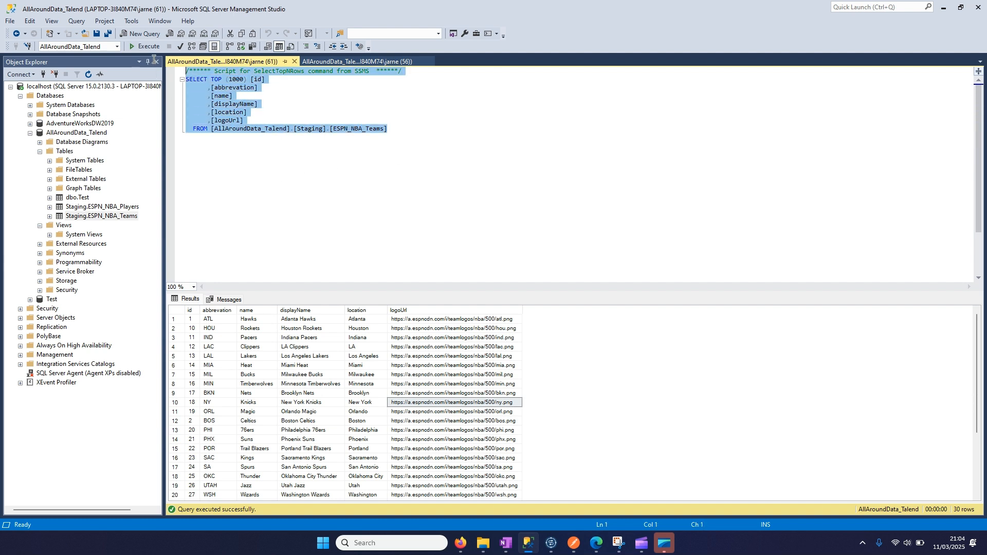
{"action": "left_click", "coordinate": [331, 122]}
{"action": "left_click", "coordinate": [197, 311]}
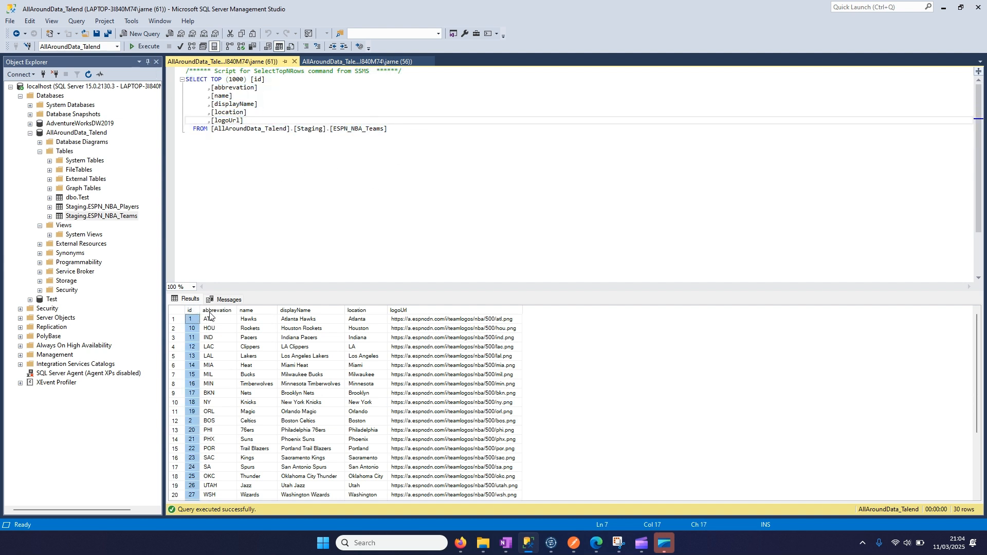
{"action": "left_click", "coordinate": [211, 311]}
{"action": "left_click", "coordinate": [251, 311]}
{"action": "left_click", "coordinate": [296, 311]}
{"action": "left_click", "coordinate": [367, 310]}
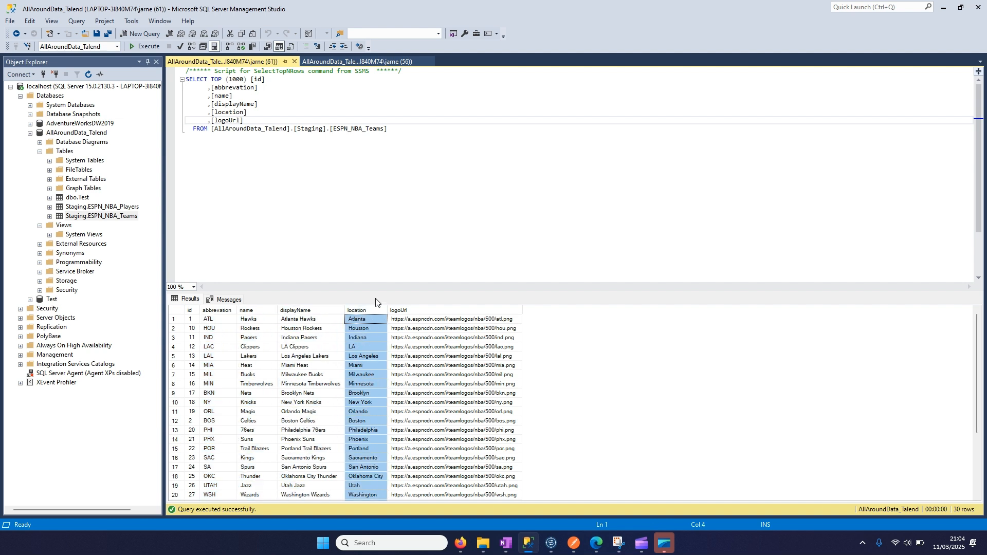
{"action": "left_click", "coordinate": [412, 311]}
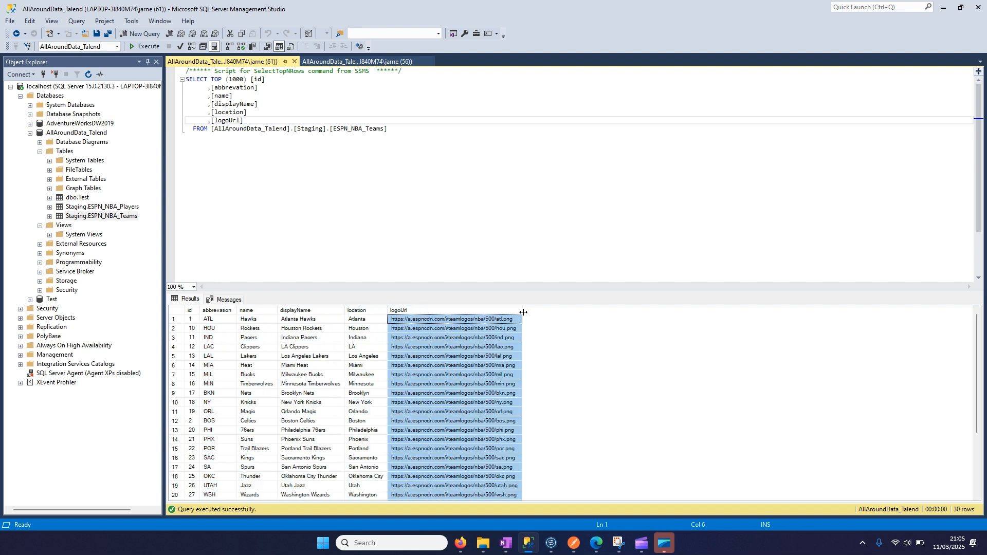
{"action": "left_click_drag", "start_coordinate": [523, 312], "coordinate": [561, 312]}
- Query the top 1000 rows of Staging.ESPN_NBA_Players and widen the pictureURL column in the results
{"action": "right_click", "coordinate": [111, 208]}
{"action": "left_click", "coordinate": [108, 211]}
{"action": "right_click", "coordinate": [108, 211]}
{"action": "left_click", "coordinate": [134, 236]}
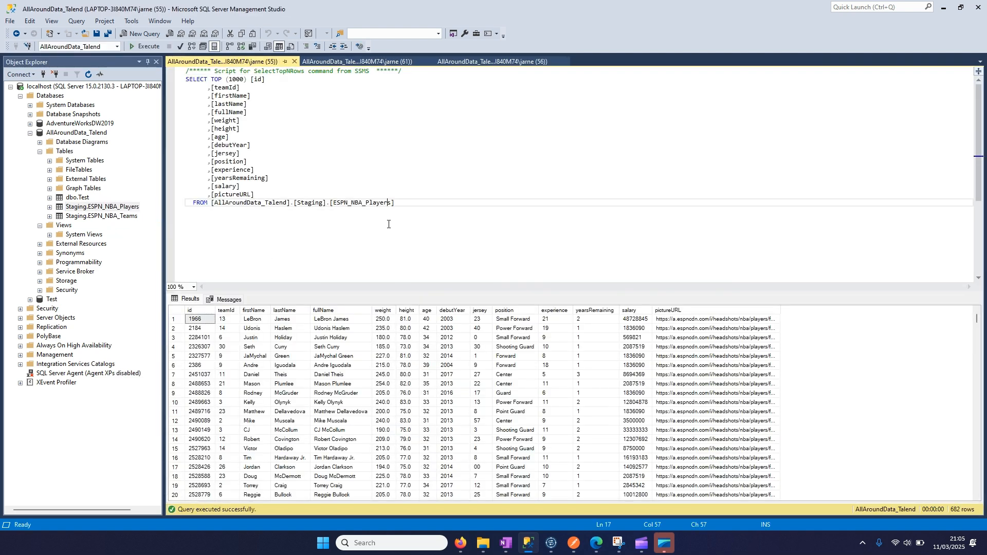
{"action": "left_click_drag", "start_coordinate": [201, 319], "coordinate": [715, 432]}
{"action": "left_click", "coordinate": [704, 365]}
{"action": "left_click_drag", "start_coordinate": [796, 312], "coordinate": [892, 311]}
- Examine the player picture links in the pictureURL column of the first result rows
{"action": "left_click", "coordinate": [749, 339]}
{"action": "left_click_drag", "start_coordinate": [737, 319], "coordinate": [746, 406]}
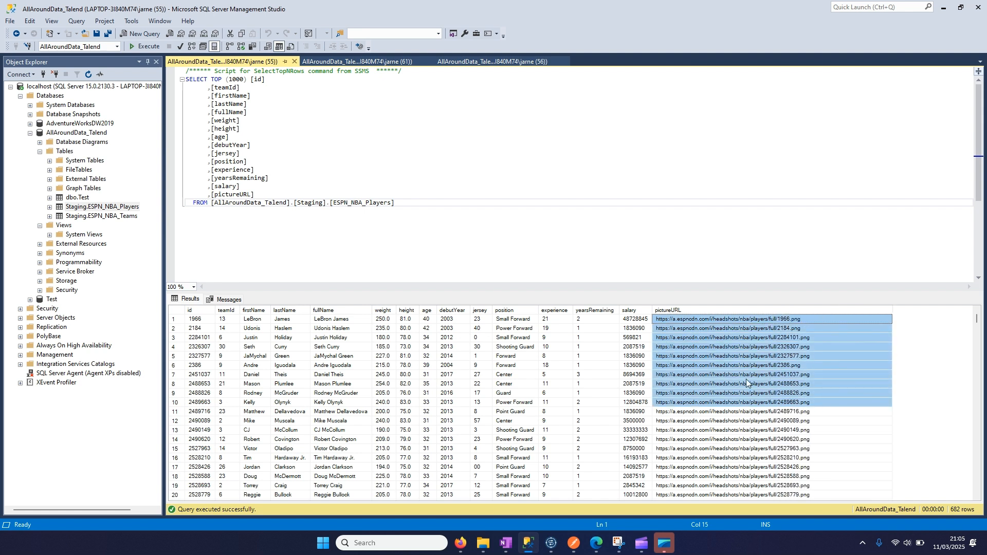
{"action": "left_click", "coordinate": [746, 356]}
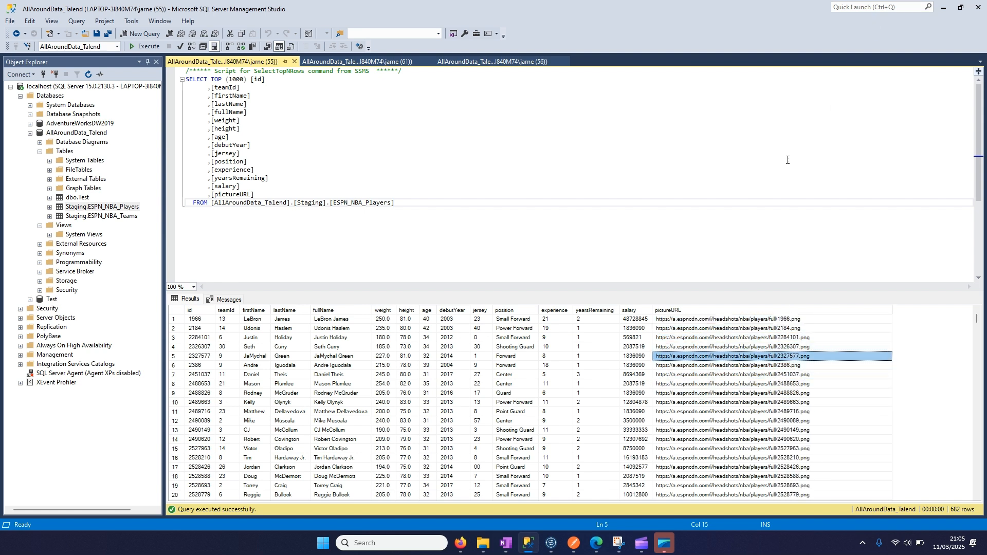
{"action": "left_click", "coordinate": [732, 330]}
{"action": "left_click", "coordinate": [733, 320]}
{"action": "left_click", "coordinate": [732, 337]}
{"action": "left_click", "coordinate": [737, 327]}
{"action": "left_click", "coordinate": [737, 322]}
{"action": "left_click", "coordinate": [738, 349]}
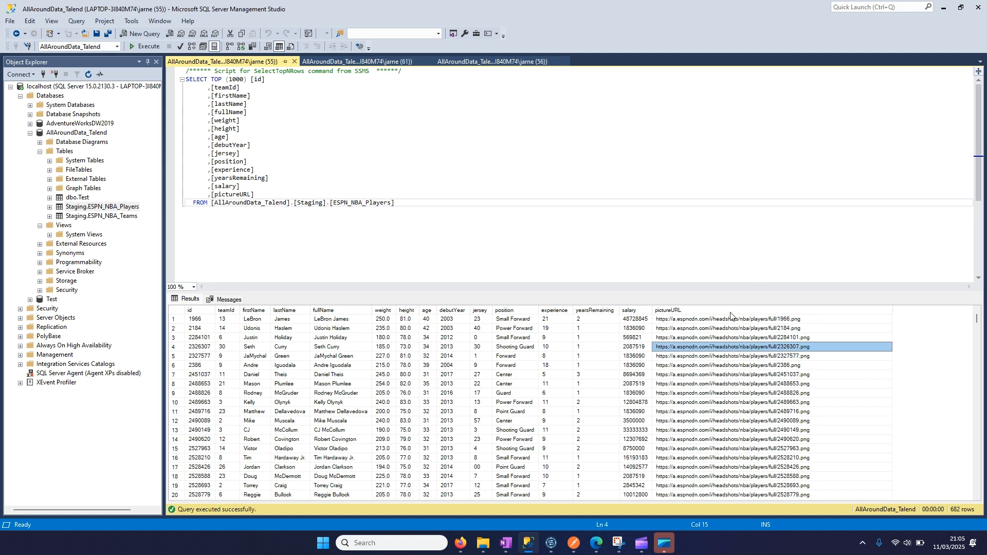
{"action": "left_click", "coordinate": [730, 310]}
{"action": "left_click", "coordinate": [729, 355]}
- Copy the logoUrl value of the Indiana Pacers row in the ESPN_NBA_Teams query results
{"action": "left_click", "coordinate": [389, 63]}
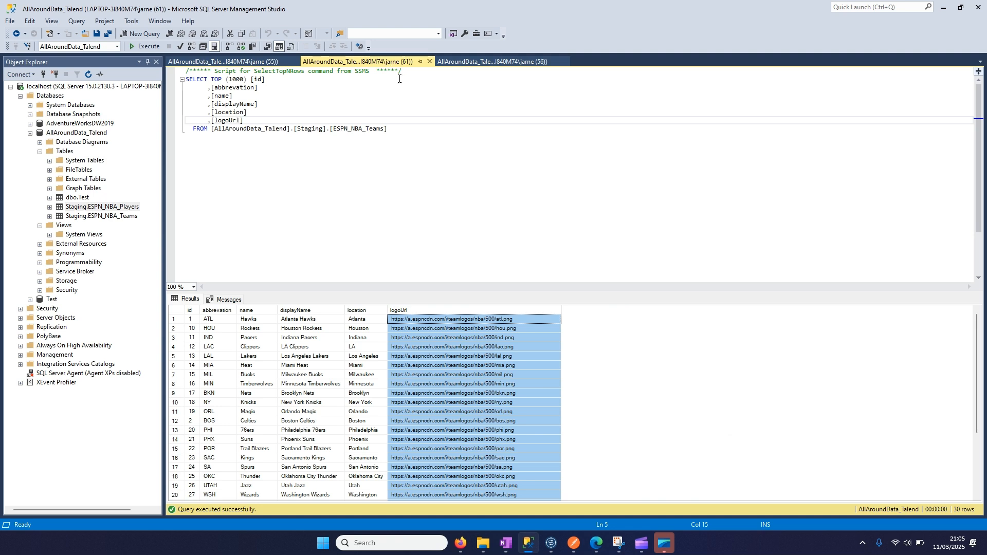
{"action": "left_click", "coordinate": [455, 339]}
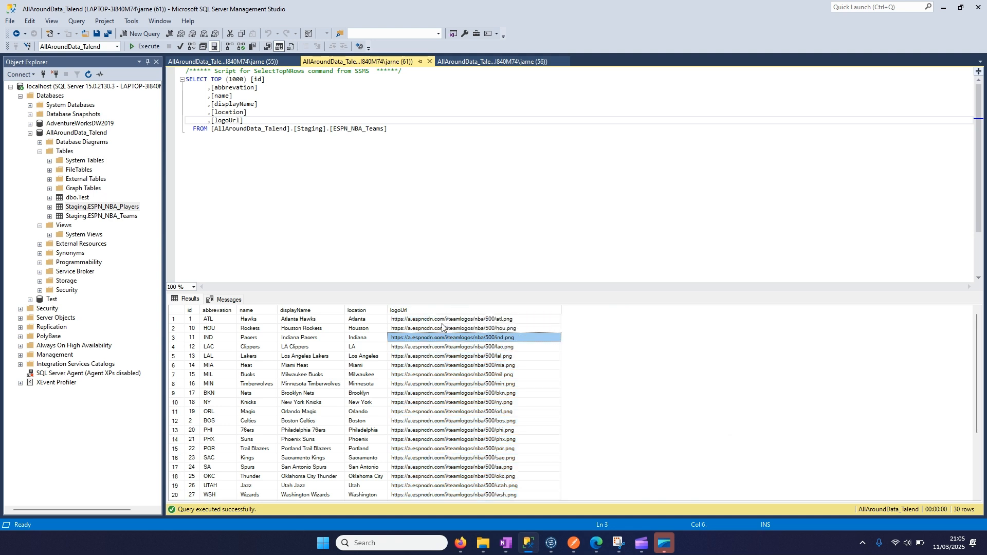
{"action": "right_click", "coordinate": [440, 341]}
{"action": "left_click", "coordinate": [473, 347]}
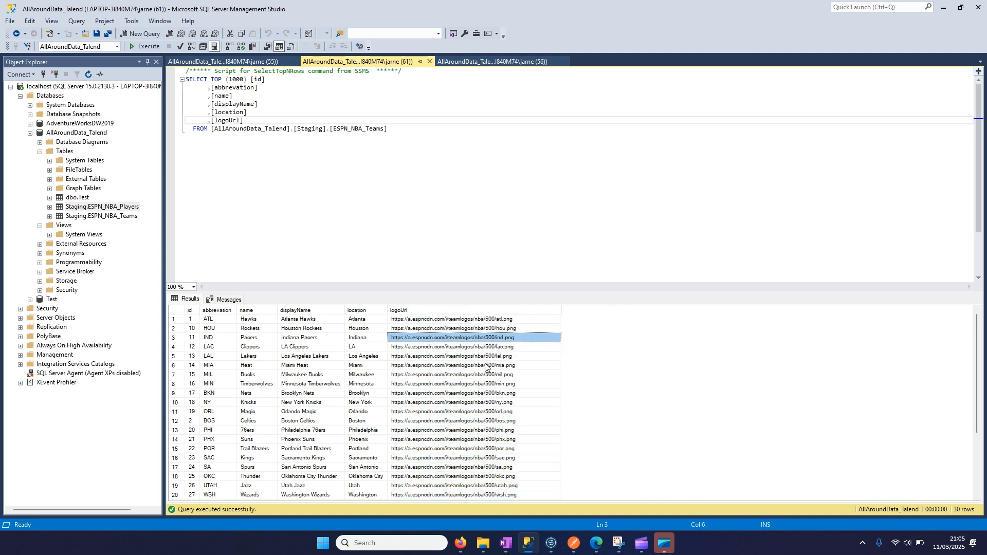
- Switch to Microsoft Edge, open the copied team logo URL, and return to the teams query in SQL Server Management Studio
{"action": "left_click", "coordinate": [594, 547]}
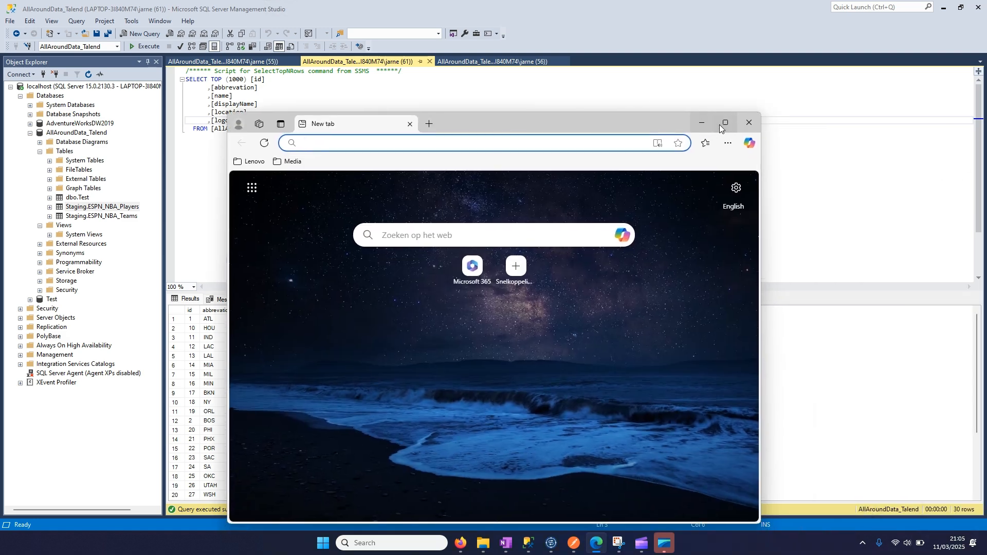
{"action": "left_click", "coordinate": [720, 125]}
{"action": "left_click", "coordinate": [312, 27]}
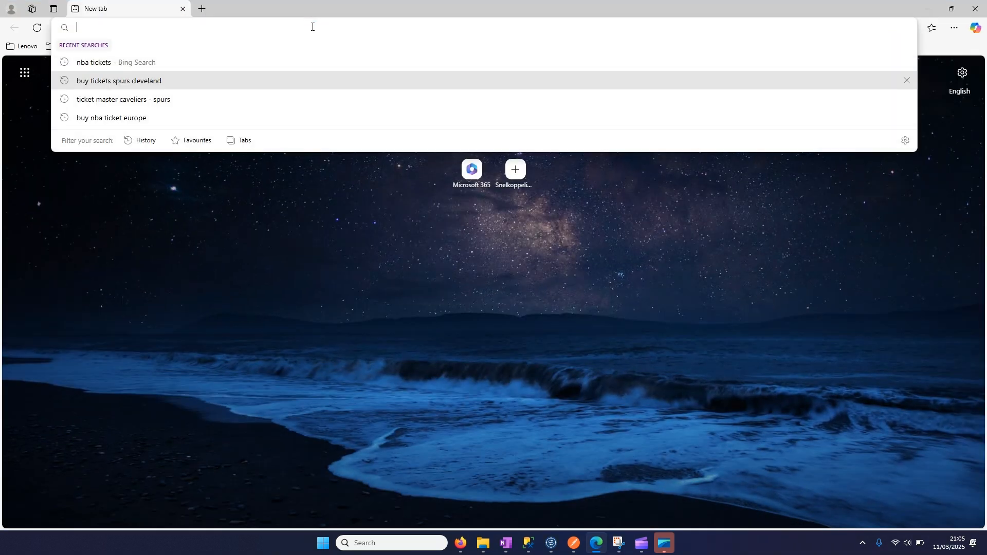
{"action": "key", "text": "ctrl+v"}
{"action": "key", "text": "Return"}
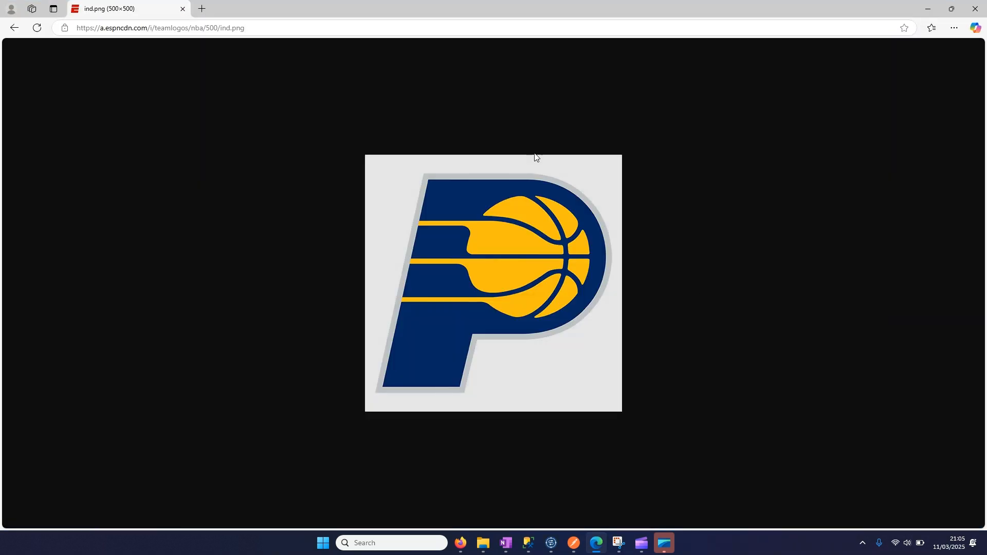
{"action": "double_click", "coordinate": [865, 11]}
{"action": "left_click", "coordinate": [270, 186]}
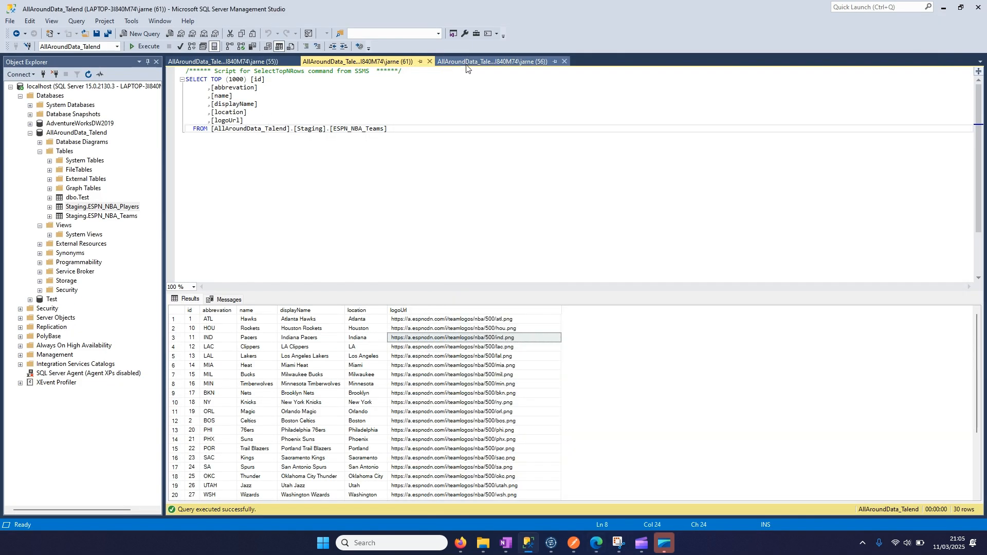
- Copy the pictureURL value of the seventh row in the other open ESPN_NBA_Players query results
{"action": "left_click", "coordinate": [492, 61]}
{"action": "left_click", "coordinate": [684, 374]}
{"action": "right_click", "coordinate": [701, 375]}
{"action": "left_click", "coordinate": [716, 383]}
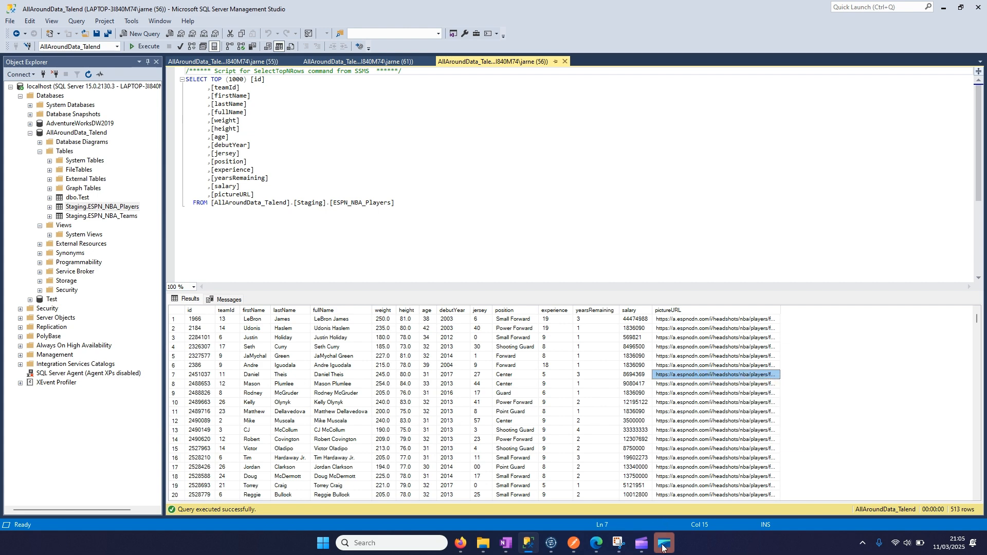
- Switch to Microsoft Edge to view the image at the copied player picture URL, and return to SQL Server Management Studio
{"action": "left_click", "coordinate": [596, 543]}
{"action": "left_click", "coordinate": [574, 96]}
{"action": "key", "text": "ctrl+v"}
{"action": "key", "text": "Return"}
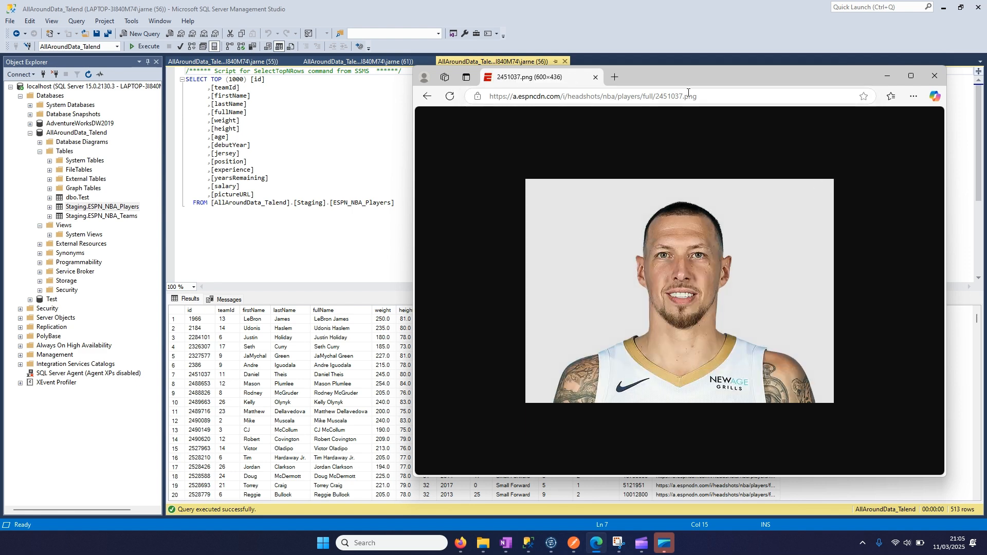
{"action": "left_click_drag", "start_coordinate": [714, 76], "coordinate": [586, 73]}
{"action": "left_click", "coordinate": [758, 75]}
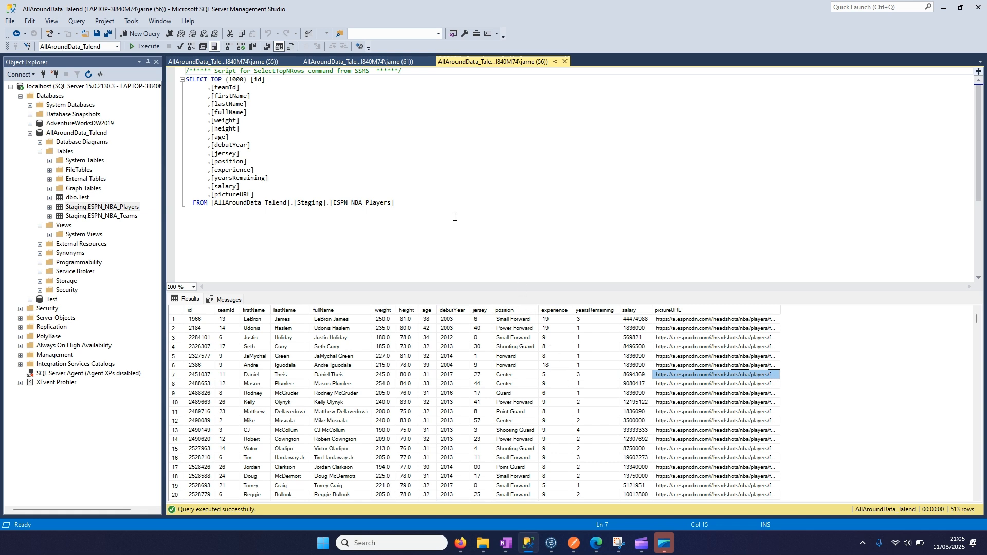
- Switch to Talend Open Studio and back to SQL Server Management Studio to review the players' pictureURL values
{"action": "left_click", "coordinate": [549, 550]}
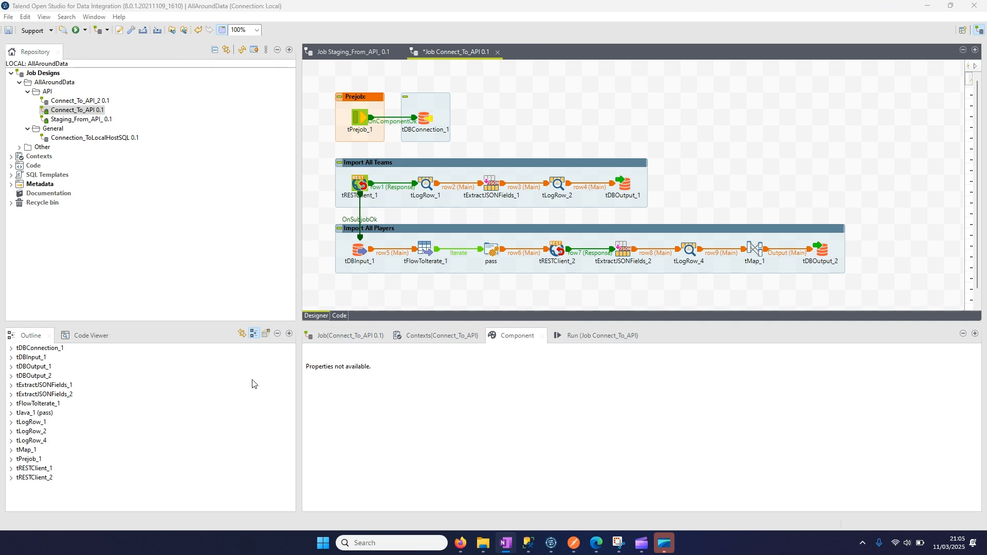
{"action": "left_click", "coordinate": [532, 549]}
{"action": "left_click", "coordinate": [696, 357]}
{"action": "left_click_drag", "start_coordinate": [692, 328], "coordinate": [706, 411]}
{"action": "left_click", "coordinate": [441, 242]}
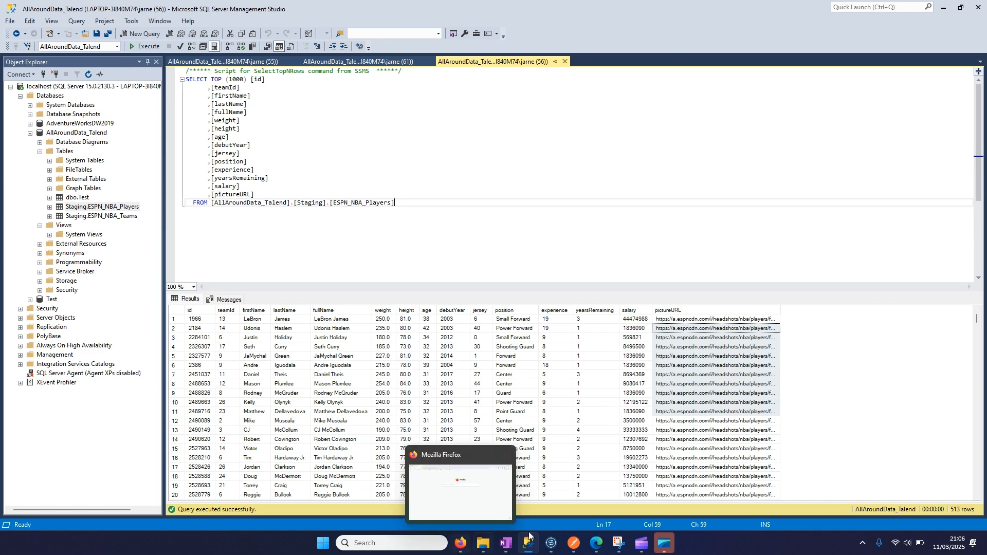
- Switch to Talend Open Studio, duplicate tDBInput_1, and place the copy directly below the Import All Players subjob
{"action": "left_click", "coordinate": [558, 547]}
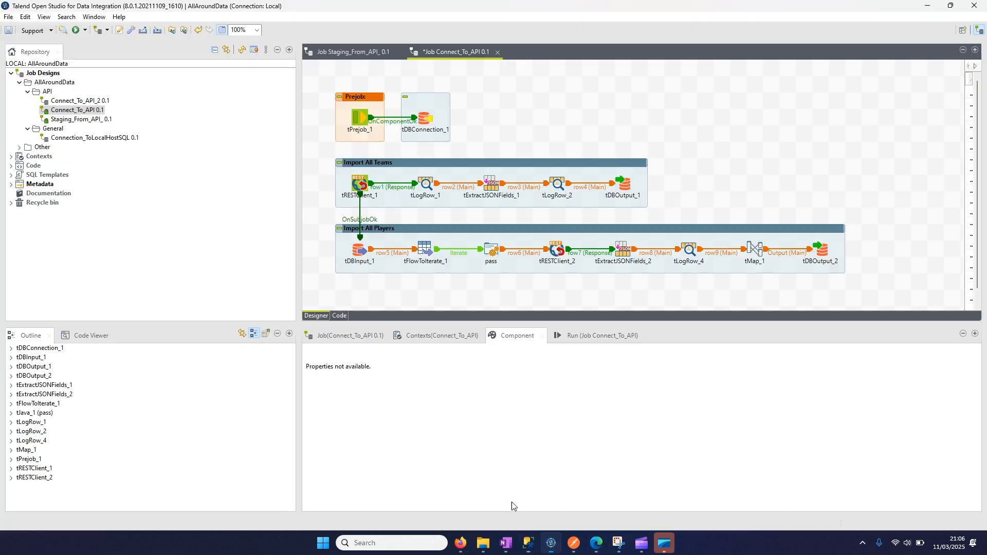
{"action": "left_click", "coordinate": [361, 251]}
{"action": "left_click_drag", "start_coordinate": [487, 328], "coordinate": [487, 381]}
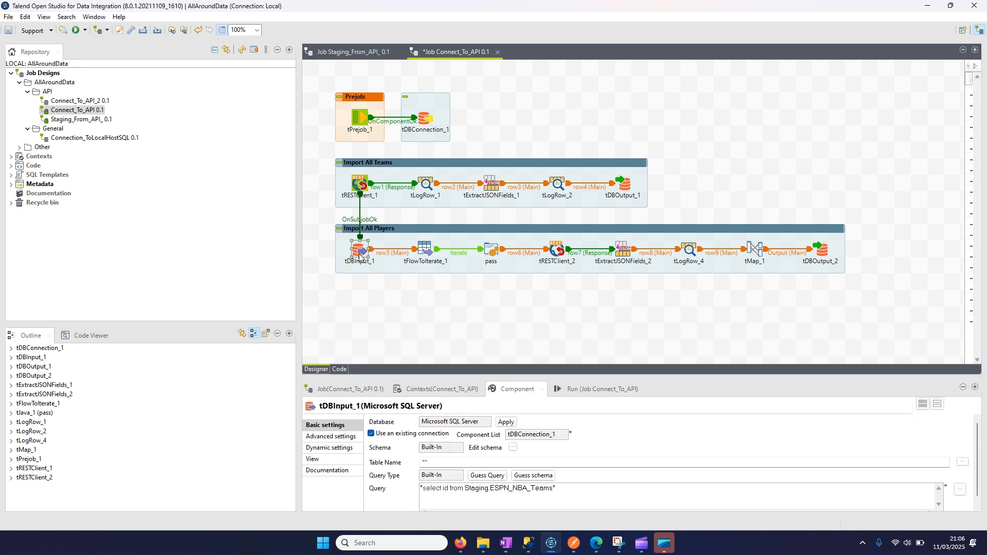
{"action": "left_click", "coordinate": [380, 314]}
{"action": "key", "text": "ctrl+v"}
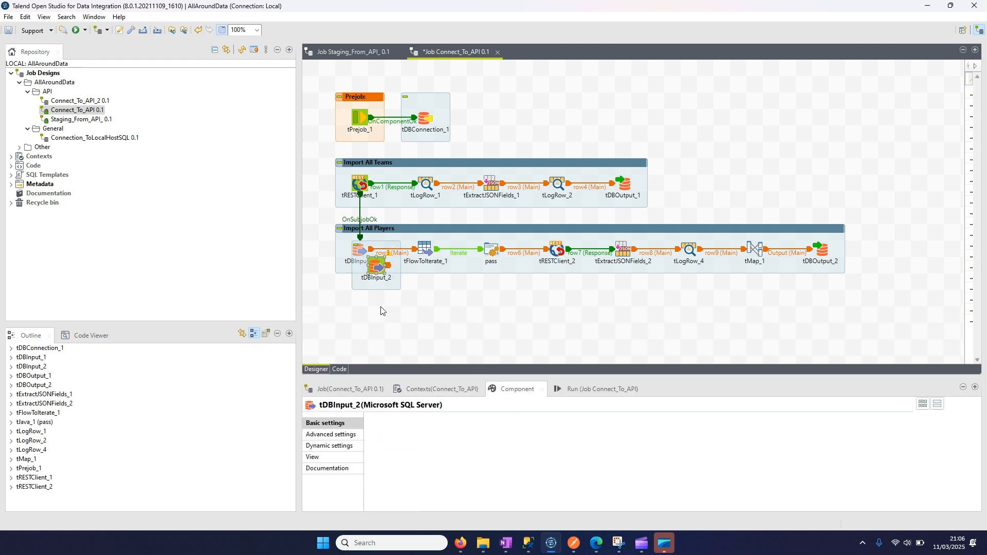
{"action": "left_click_drag", "start_coordinate": [378, 271], "coordinate": [358, 317]}
- Connect tDBInput_1 to tDBInput_2 with an OnSubjobOk trigger
{"action": "right_click", "coordinate": [360, 250]}
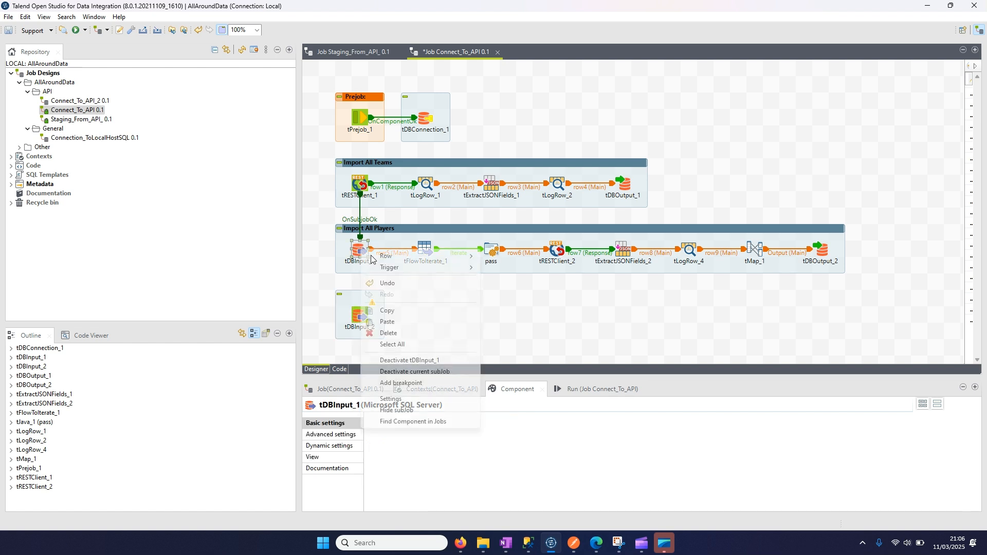
{"action": "mouse_move", "coordinate": [400, 268]}
{"action": "left_click", "coordinate": [509, 267]}
{"action": "left_click", "coordinate": [360, 316]}
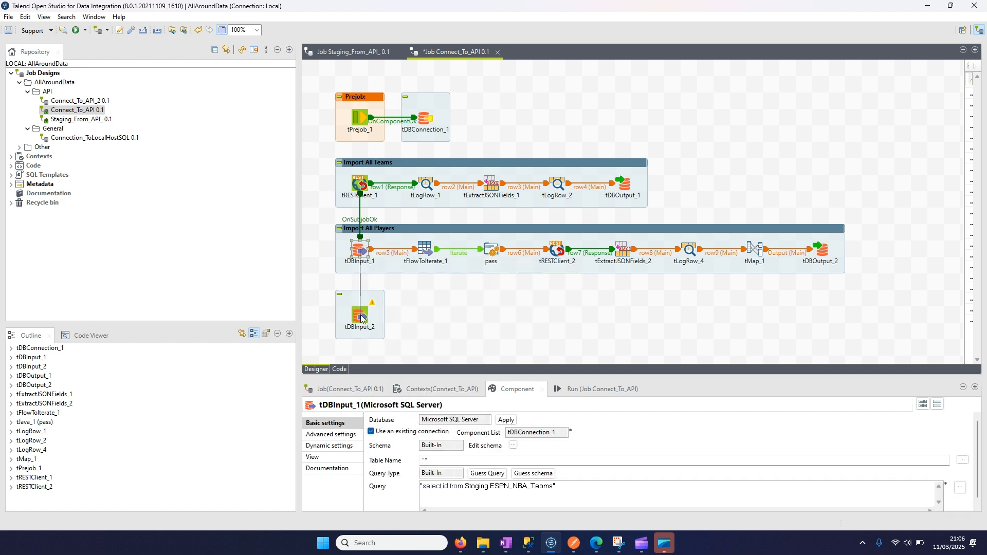
{"action": "left_click", "coordinate": [428, 306]}
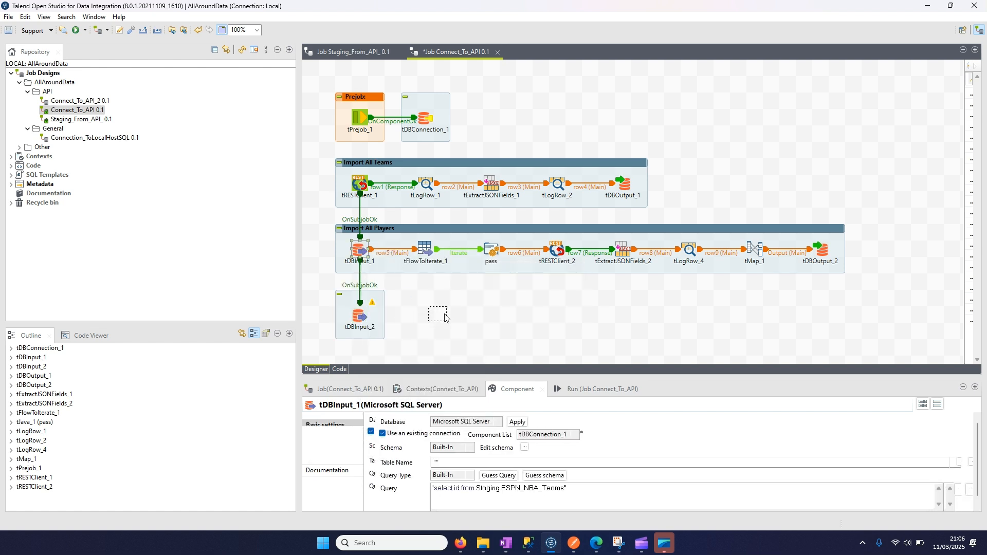
- Duplicate tFlowToIterate_1, pass and tRESTClient_2 together, and place the copies beside tDBInput_2 in the new subjob's row
{"action": "left_click", "coordinate": [424, 249]}
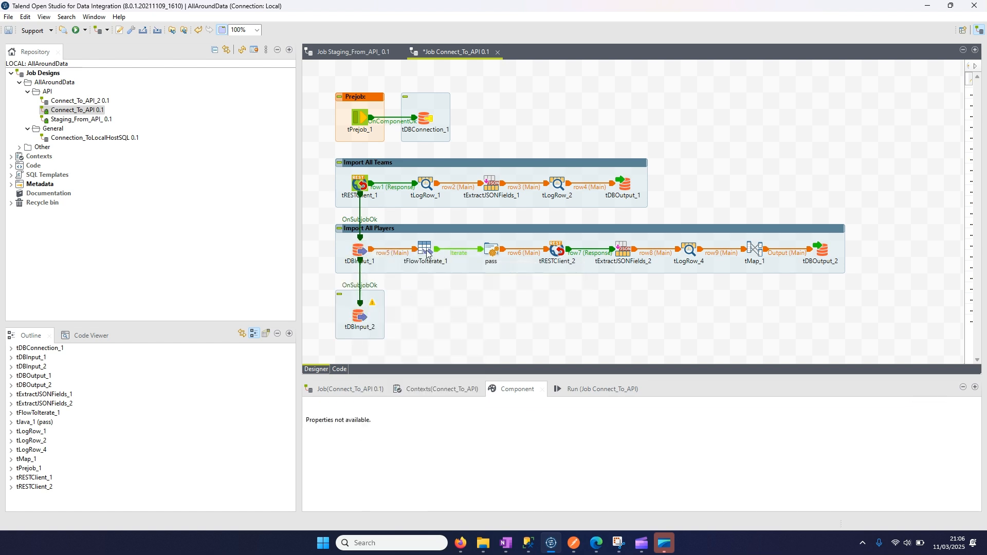
{"action": "left_click", "coordinate": [490, 252]}
{"action": "left_click", "coordinate": [556, 252]}
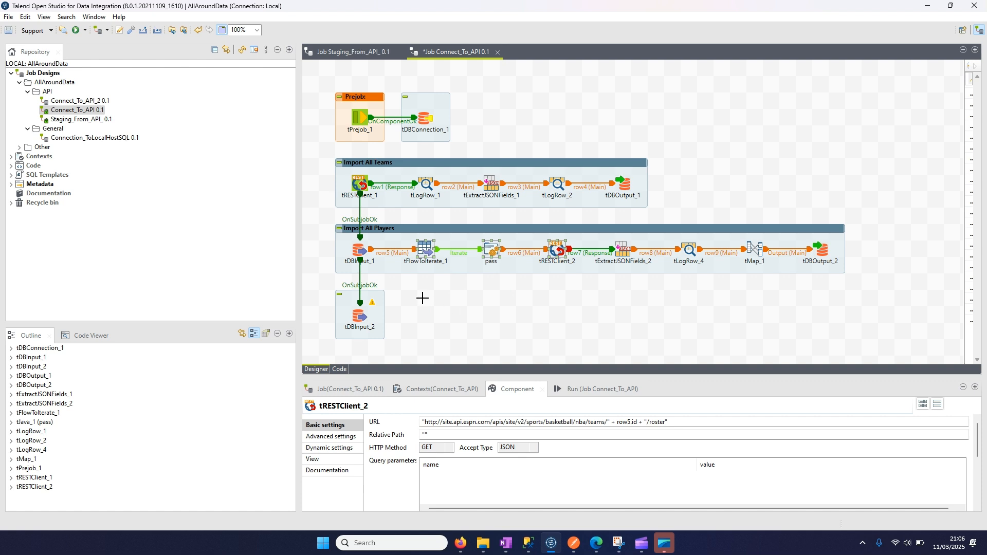
{"action": "key", "text": "ctrl+c"}
{"action": "key", "text": "ctrl+v"}
{"action": "left_click_drag", "start_coordinate": [442, 269], "coordinate": [492, 318]}
- Connect tDBInput_2 to tFlowToIterate_2 with a Main row
{"action": "right_click", "coordinate": [360, 318]}
{"action": "mouse_move", "coordinate": [383, 323]}
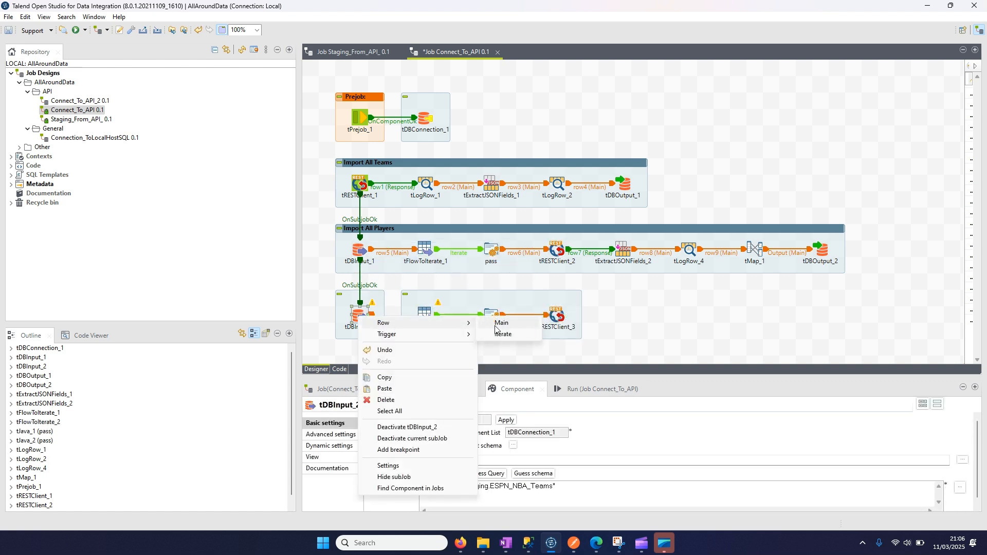
{"action": "left_click", "coordinate": [493, 322]}
{"action": "left_click", "coordinate": [430, 309]}
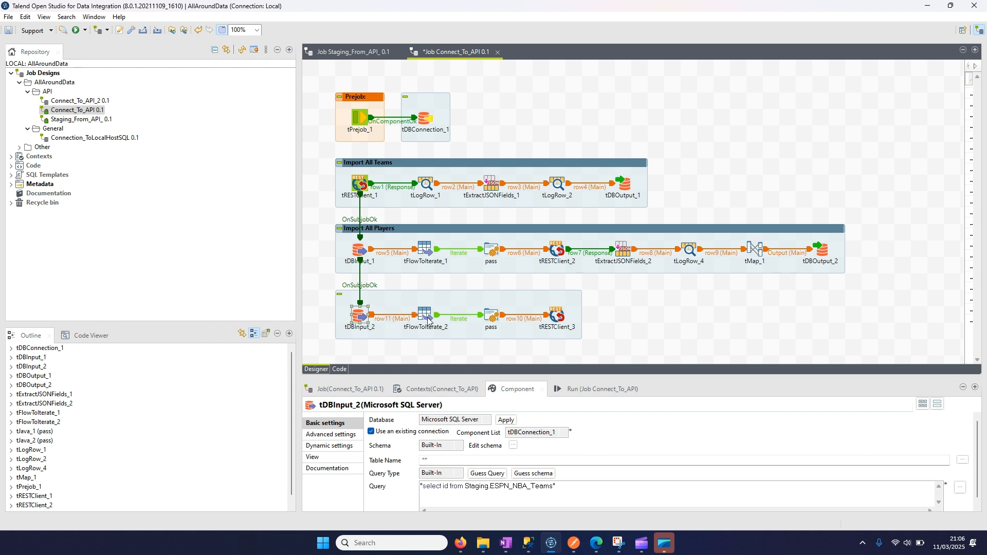
- Review the basic settings of tFlowToIterate_2, its pass component, tRESTClient_3 and tDBInput_2
{"action": "left_click", "coordinate": [427, 316]}
{"action": "left_click", "coordinate": [491, 318]}
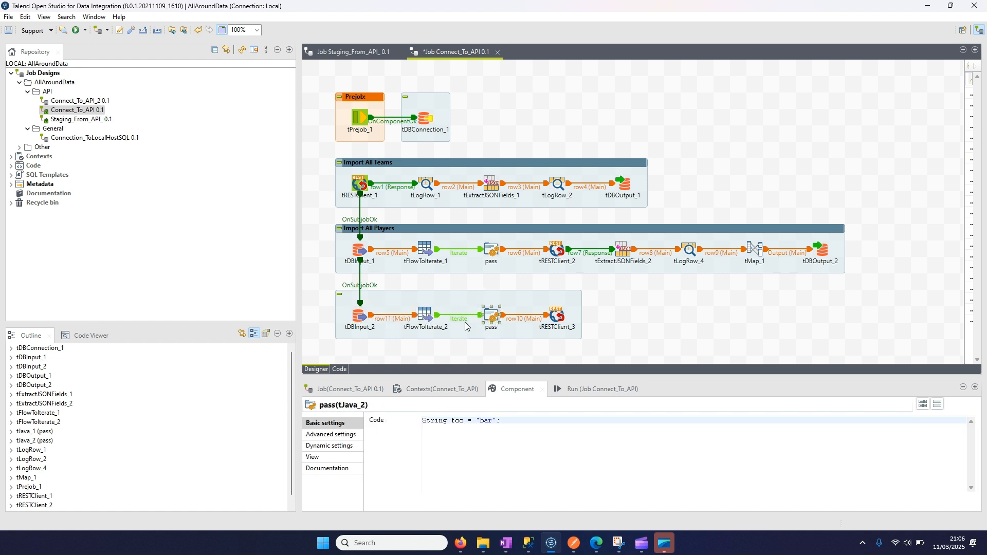
{"action": "left_click", "coordinate": [558, 317]}
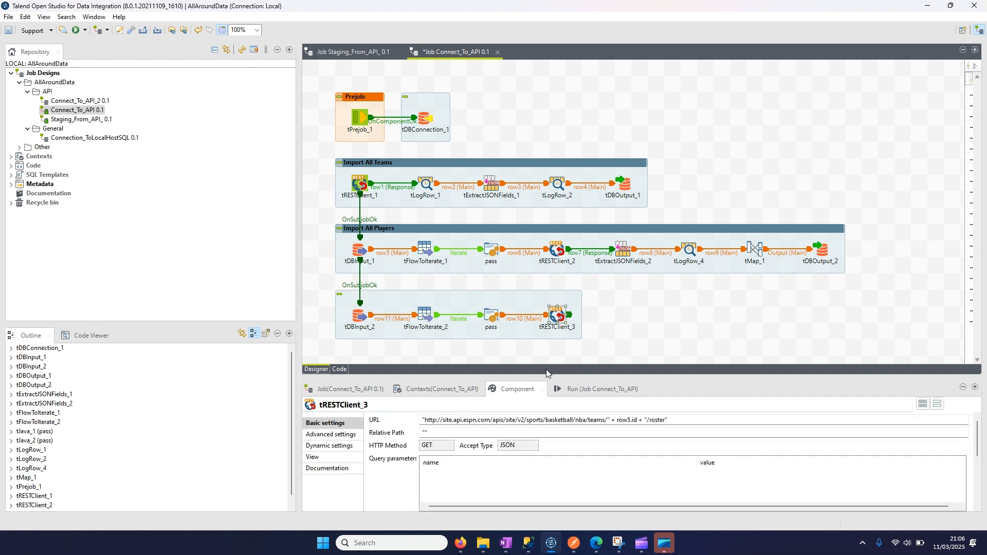
{"action": "left_click", "coordinate": [360, 316]}
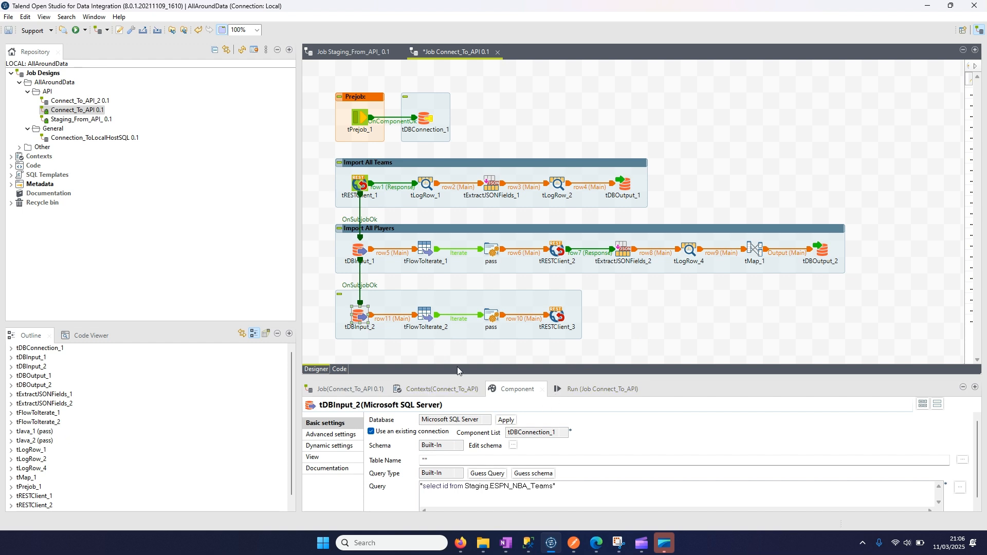
{"action": "left_click_drag", "start_coordinate": [606, 378], "coordinate": [604, 351]}
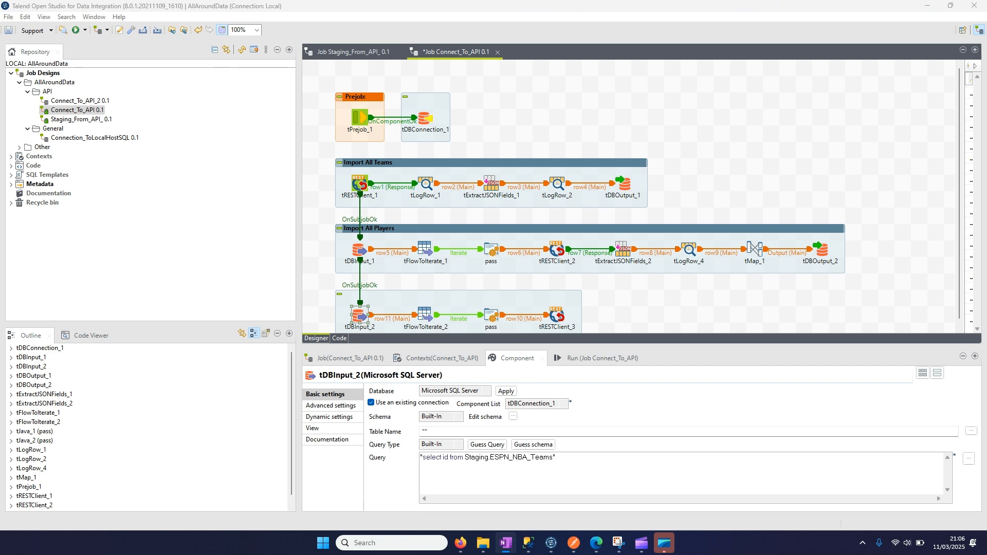
- Switch to SQL Server Management Studio and replace the query with "select logoURL, displayName from Staging.ESPN_NBA_Teams", split over two lines
{"action": "left_click", "coordinate": [528, 543]}
{"action": "left_click_drag", "start_coordinate": [395, 203], "coordinate": [153, 71]}
{"action": "key", "text": "ctrl+a"}
{"action": "key", "text": "ctrl+v"}
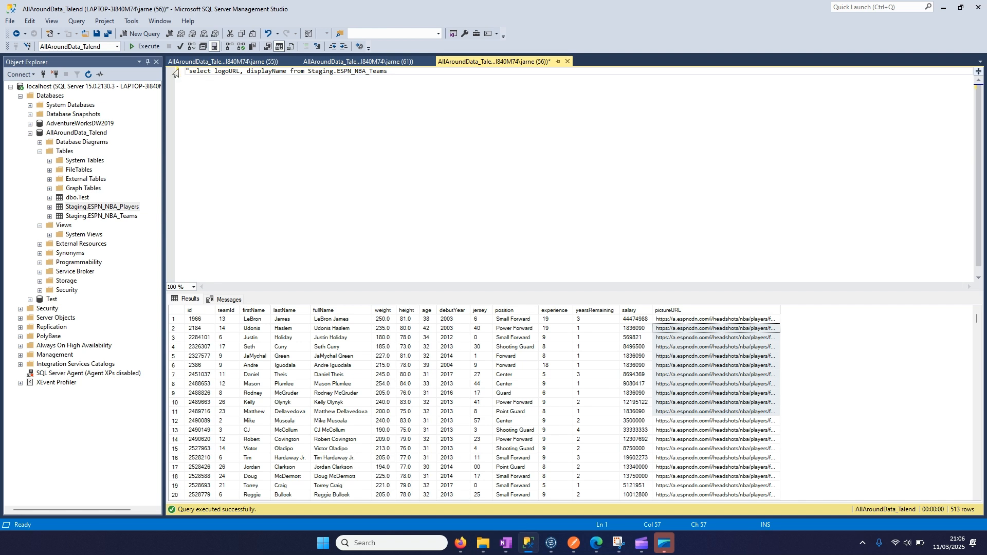
{"action": "key", "text": "BackSpace"}
{"action": "left_click", "coordinate": [287, 70]}
{"action": "key", "text": "Return"}
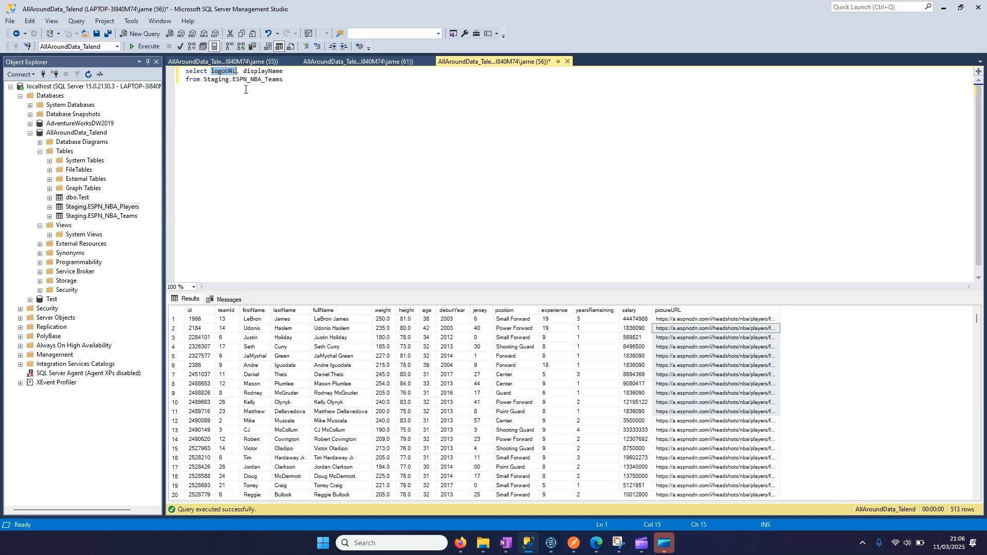
{"action": "double_click", "coordinate": [263, 71]}
{"action": "left_click", "coordinate": [281, 101]}
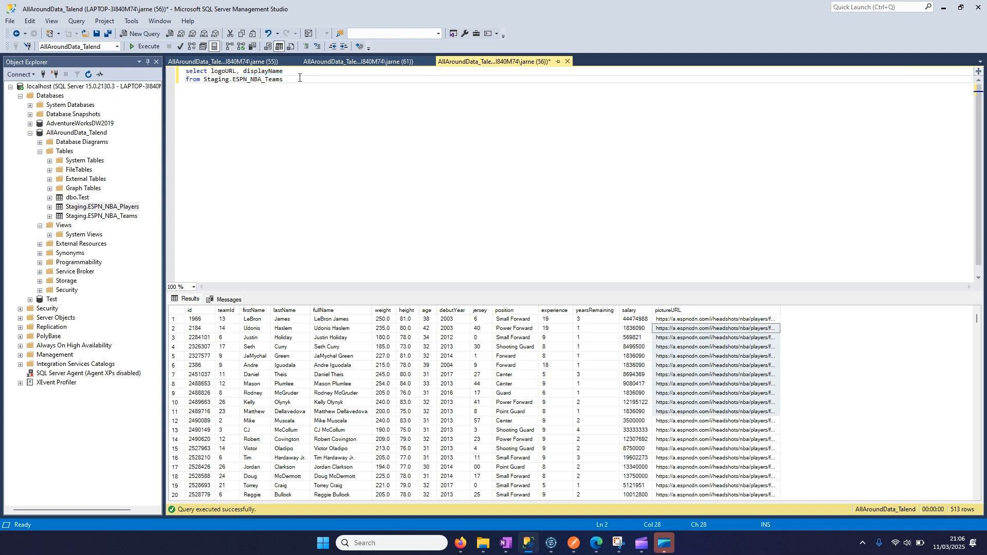
- Run the teams query and review the logoURL and displayName columns, widening logoURL slightly
{"action": "left_click_drag", "start_coordinate": [312, 79], "coordinate": [184, 63]}
{"action": "left_click", "coordinate": [145, 46]}
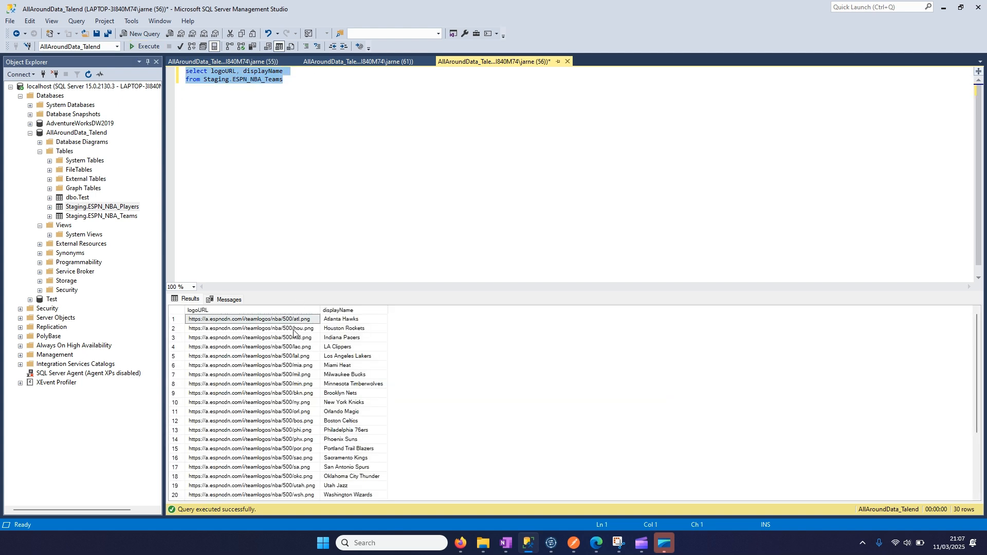
{"action": "left_click_drag", "start_coordinate": [321, 310], "coordinate": [337, 310]}
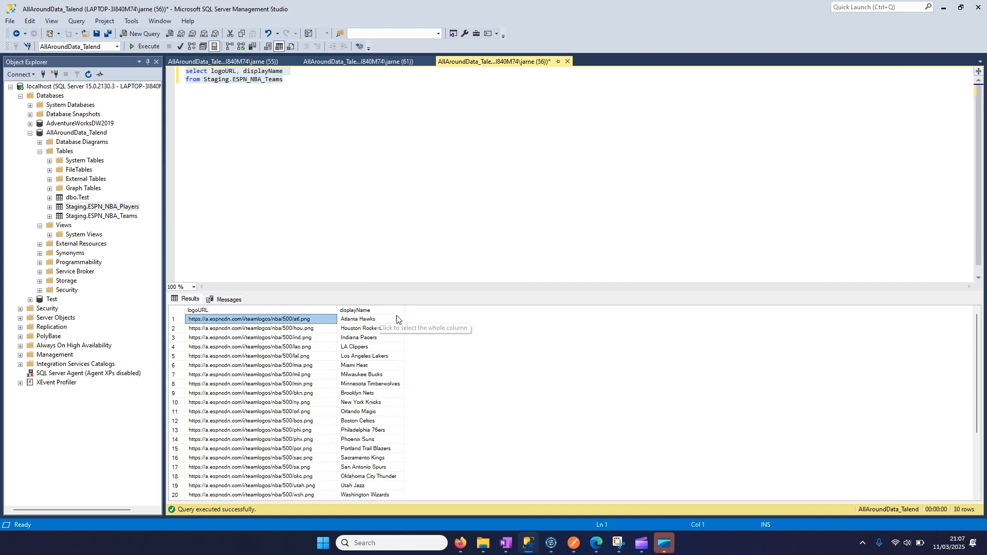
{"action": "left_click", "coordinate": [262, 348]}
{"action": "left_click", "coordinate": [260, 310]}
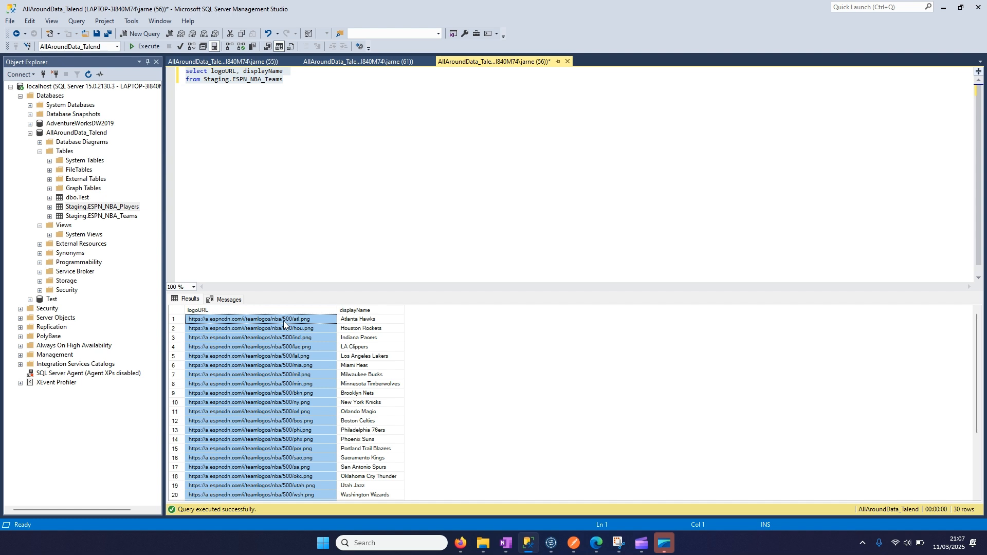
{"action": "left_click", "coordinate": [357, 311]}
{"action": "left_click_drag", "start_coordinate": [358, 319], "coordinate": [355, 369]}
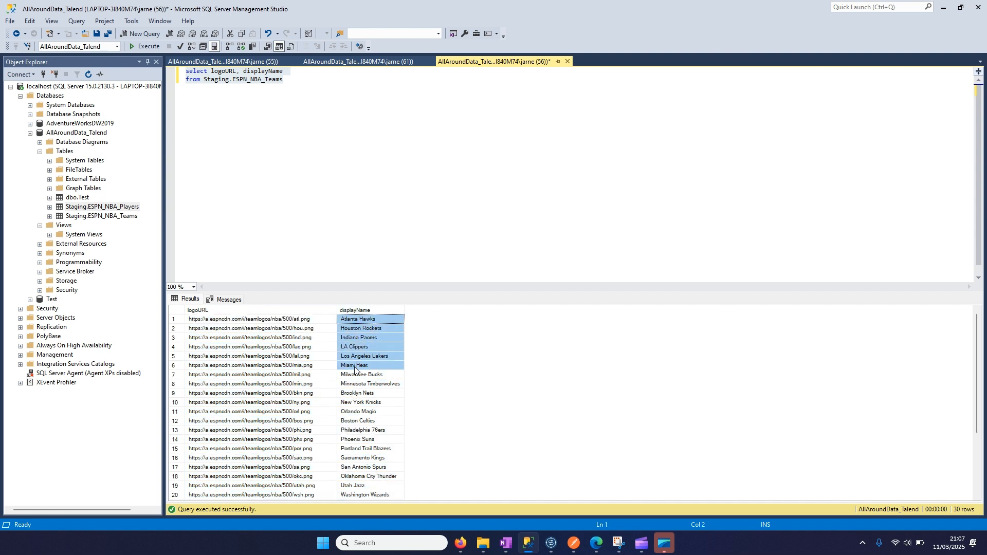
- Copy the teams query, switch to Talend Open Studio, and paste it as tDBInput_2's query between the double quotes
{"action": "left_click_drag", "start_coordinate": [285, 80], "coordinate": [185, 68]}
{"action": "key", "text": "ctrl+c"}
{"action": "left_click", "coordinate": [551, 543]}
{"action": "left_click", "coordinate": [612, 316]}
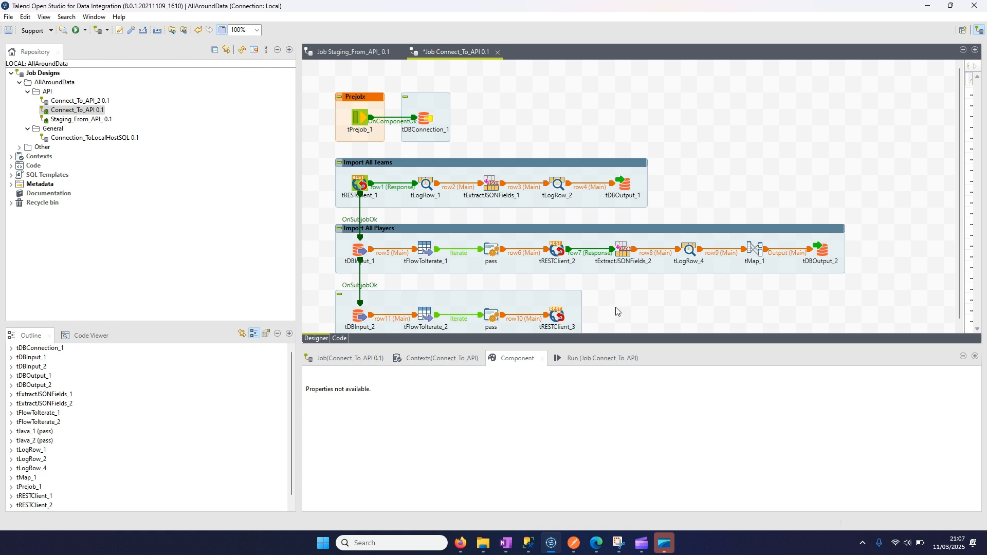
{"action": "scroll", "coordinate": [617, 313], "scroll_direction": "down", "scroll_amount": 1}
{"action": "left_click", "coordinate": [358, 311]}
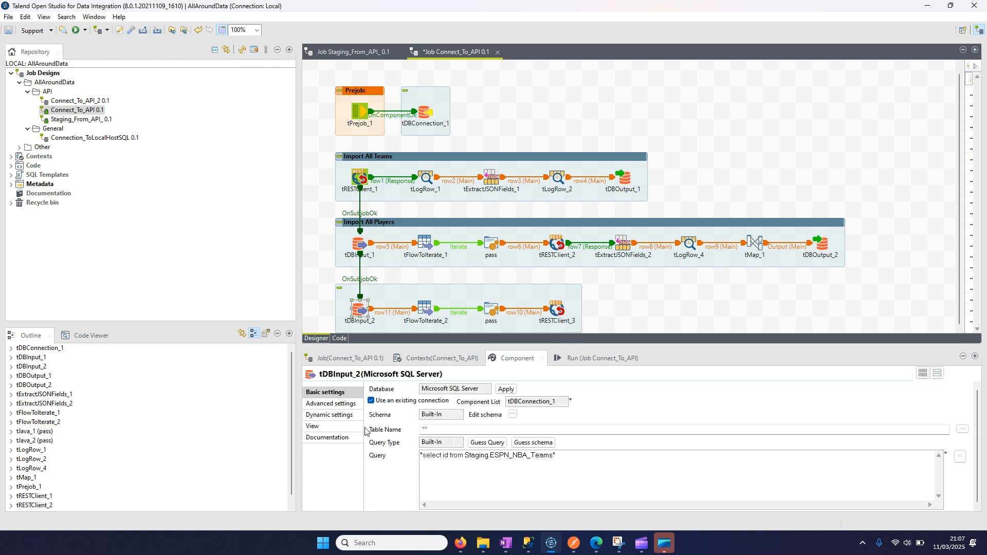
{"action": "left_click_drag", "start_coordinate": [507, 303], "coordinate": [508, 295]}
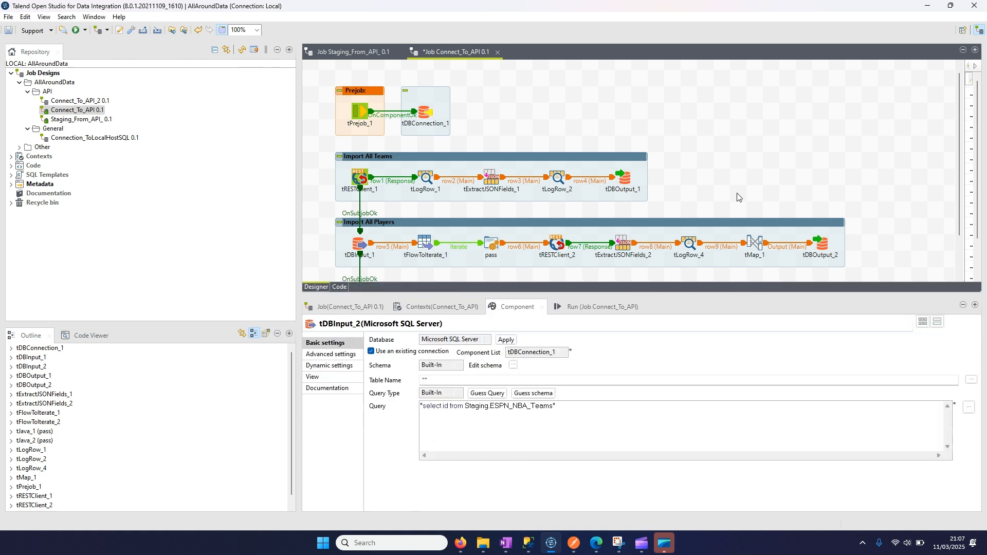
{"action": "scroll", "coordinate": [738, 196], "scroll_direction": "down", "scroll_amount": 2}
{"action": "left_click", "coordinate": [485, 406]}
{"action": "left_click_drag", "start_coordinate": [553, 406], "coordinate": [420, 405]}
{"action": "key", "text": "ctrl+v"}
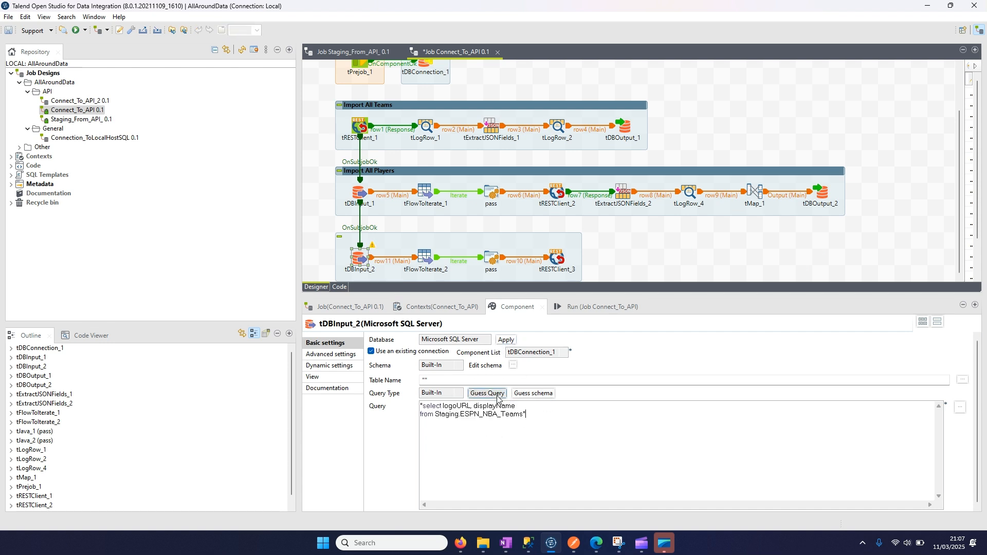
- Define tDBInput_2's schema with the two columns logoURL and displayName, and propagate the changes
{"action": "left_click", "coordinate": [513, 365]}
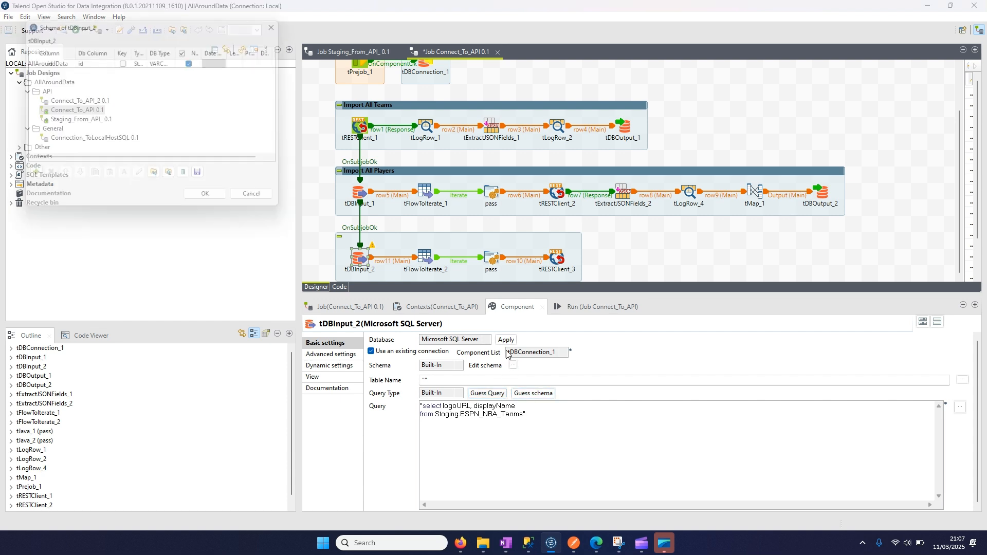
{"action": "left_click", "coordinate": [31, 177]}
{"action": "left_click", "coordinate": [52, 60]}
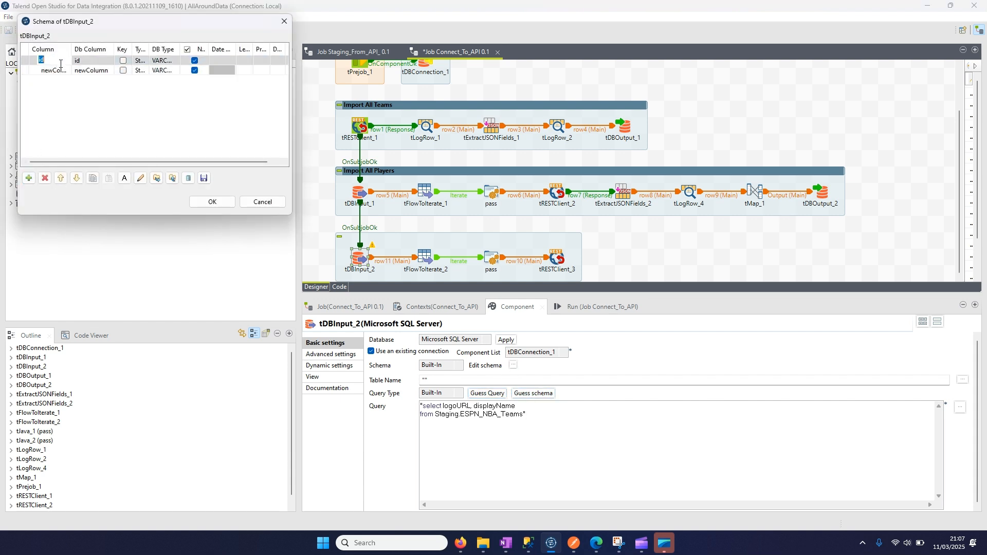
{"action": "type", "text": "logoURL"}
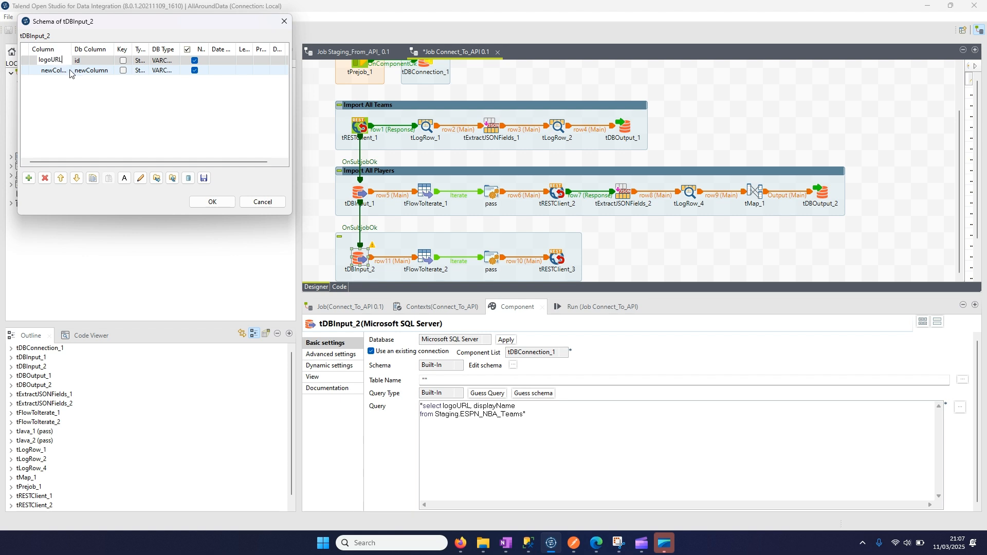
{"action": "left_click", "coordinate": [56, 73]}
{"action": "type", "text": "displayName"}
{"action": "key", "text": "Return"}
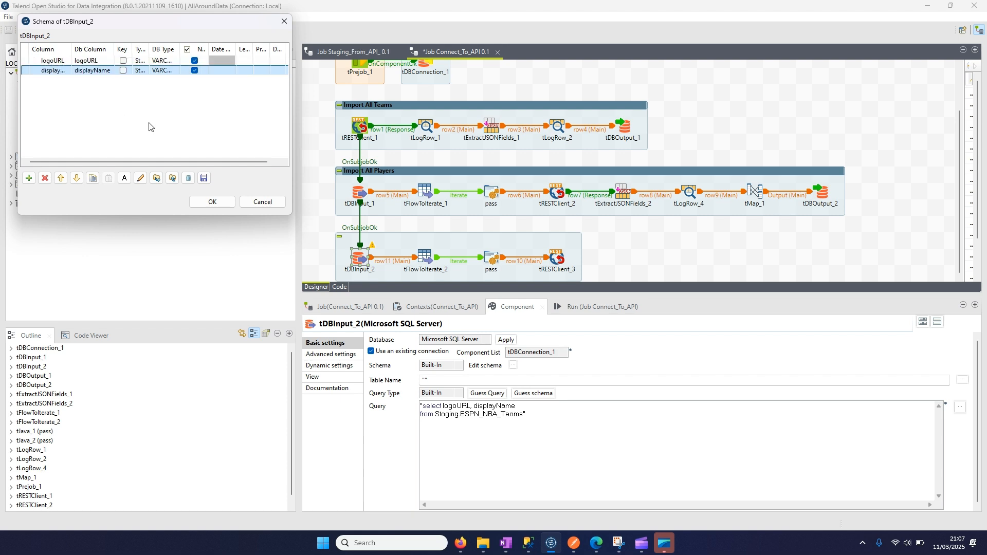
{"action": "left_click", "coordinate": [214, 201]}
{"action": "left_click", "coordinate": [545, 272]}
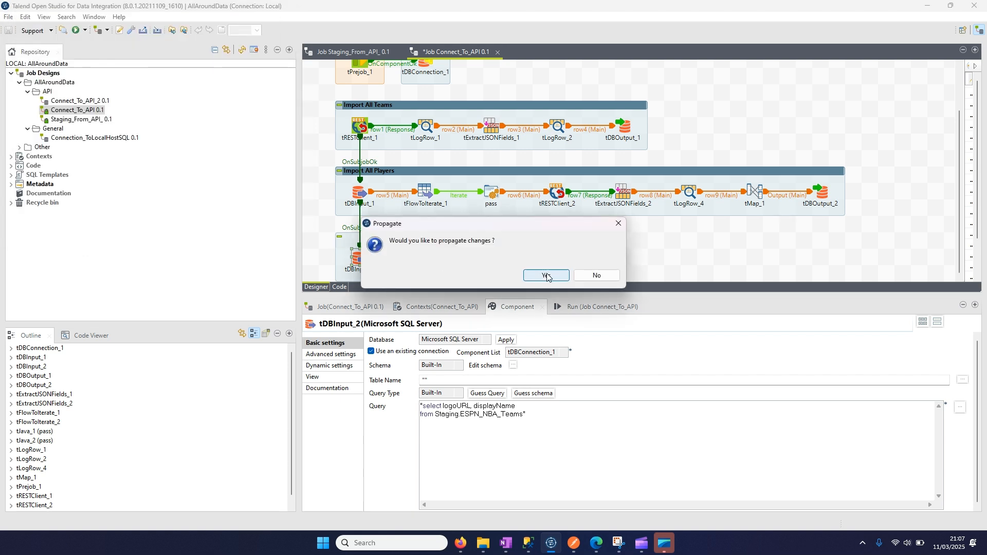
- Check the URL setting of tRESTClient_3, and delete that component from the new subjob
{"action": "left_click", "coordinate": [558, 258]}
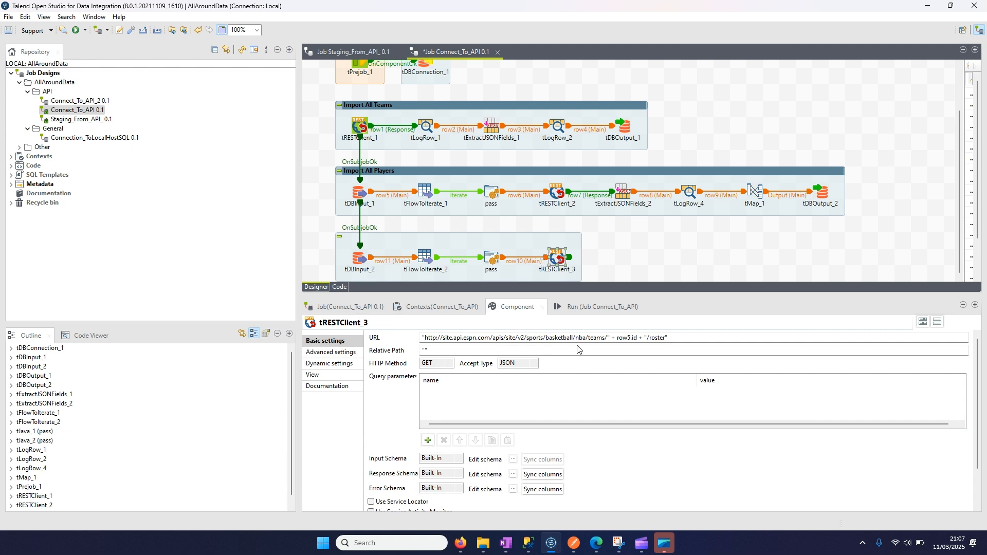
{"action": "left_click_drag", "start_coordinate": [669, 337], "coordinate": [426, 340]}
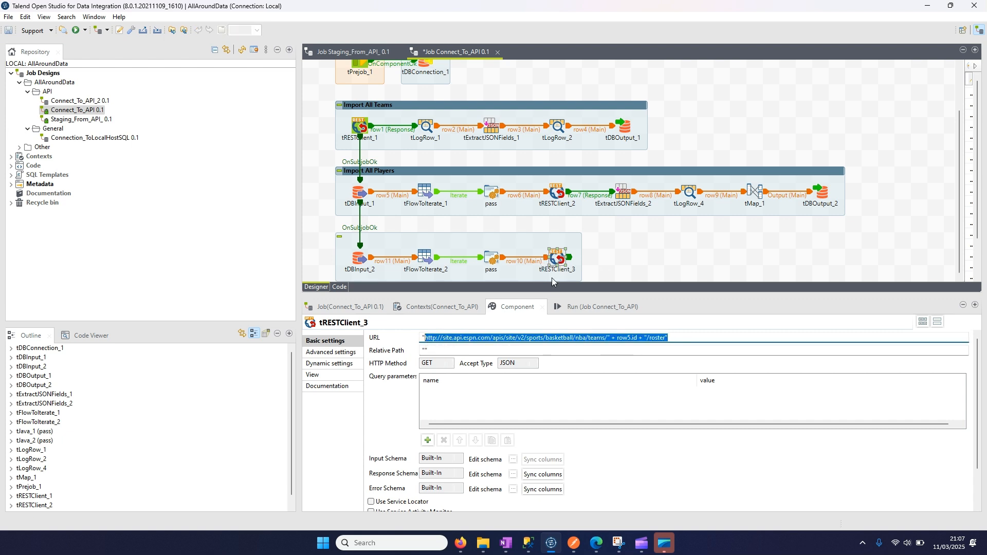
{"action": "left_click", "coordinate": [626, 261]}
{"action": "left_click", "coordinate": [561, 263]}
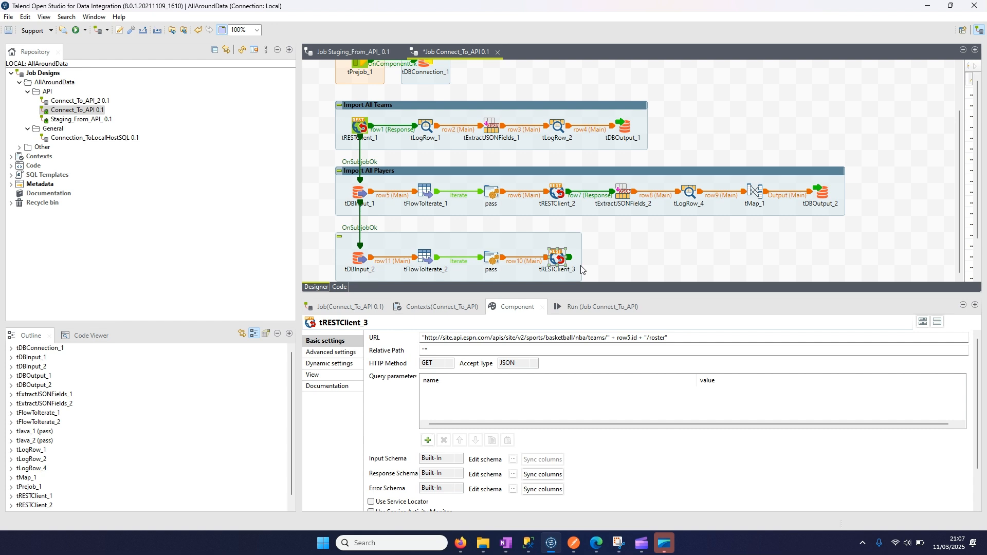
{"action": "key", "text": "Delete"}
- Add a tFileFetch component and place it beside the new subjob's pass component
{"action": "type", "text": "tf"}
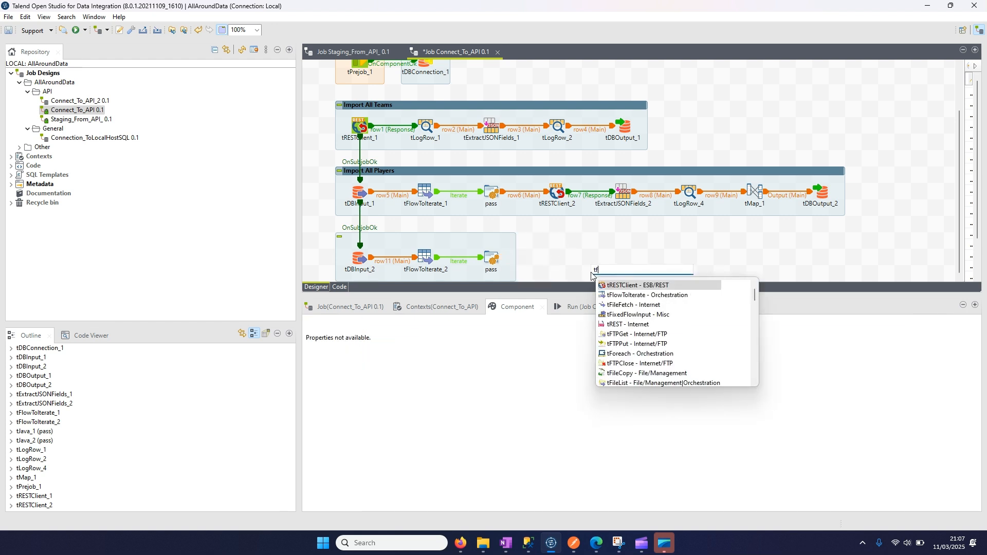
{"action": "type", "text": "e"}
{"action": "key", "text": "BackSpace"}
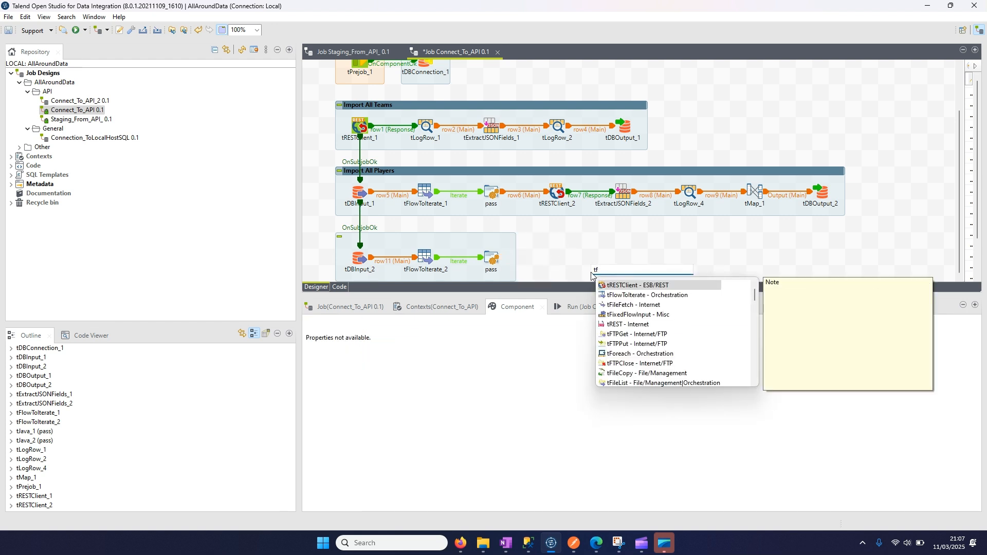
{"action": "double_click", "coordinate": [614, 303]}
{"action": "left_click_drag", "start_coordinate": [592, 283], "coordinate": [557, 267]}
- Connect the new subjob's pass component to tFileFetch_1 with a Main row
{"action": "left_click", "coordinate": [491, 259]}
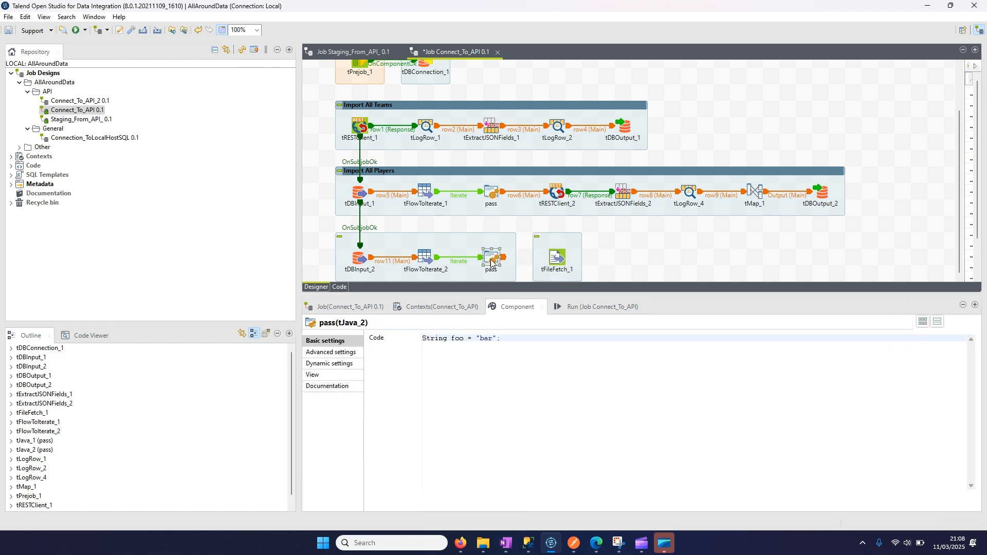
{"action": "right_click", "coordinate": [491, 260]}
{"action": "mouse_move", "coordinate": [565, 267]}
{"action": "left_click", "coordinate": [635, 267]}
{"action": "left_click", "coordinate": [557, 264]}
{"action": "left_click", "coordinate": [558, 263]}
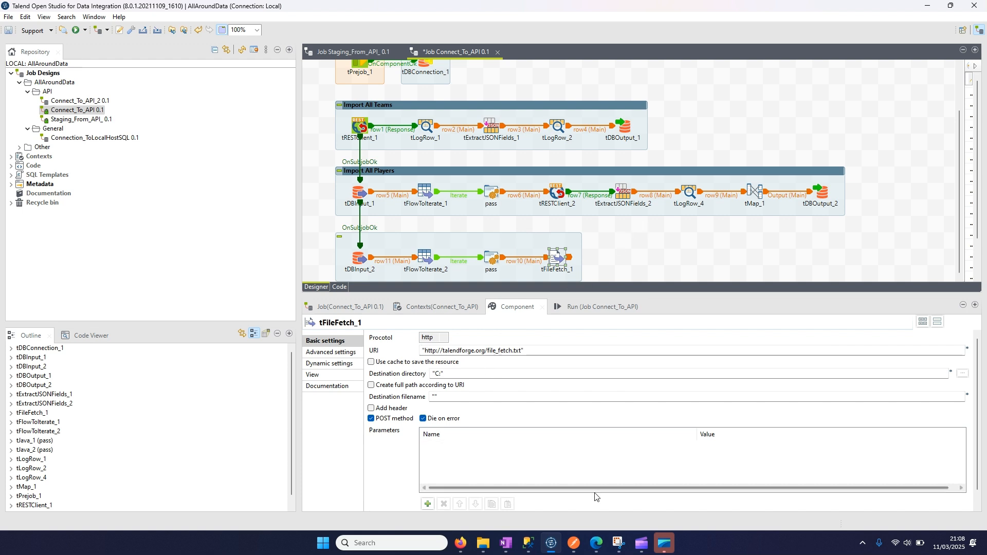
- Set tFileFetch_1's protocol to https, and switch to SQL Server Management Studio to check the first logoURL value
{"action": "left_click", "coordinate": [557, 194]}
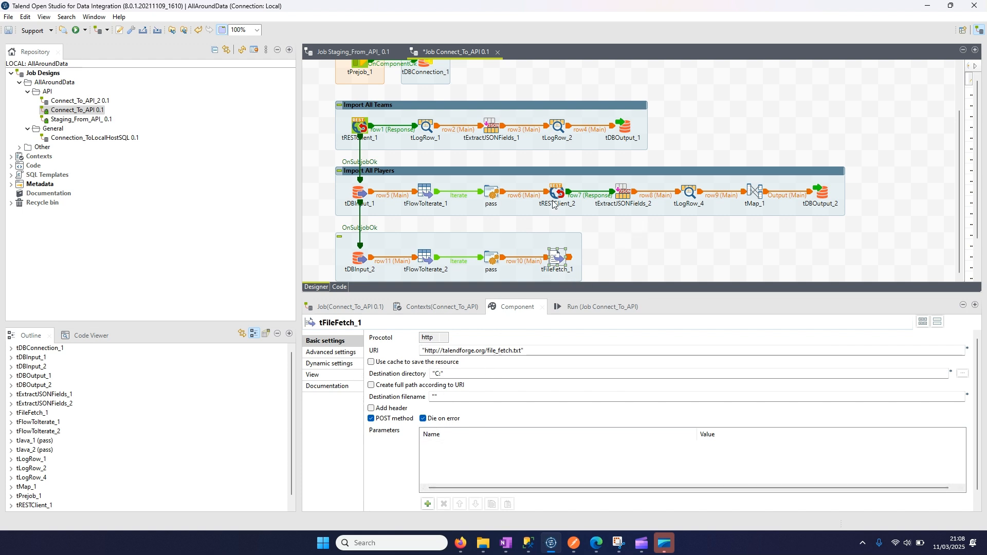
{"action": "left_click", "coordinate": [555, 259]}
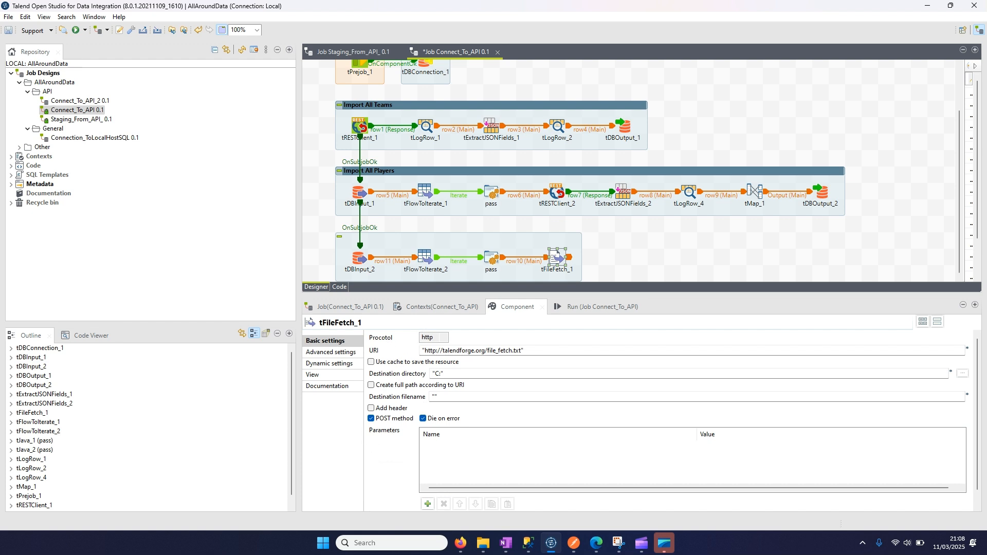
{"action": "left_click", "coordinate": [429, 338]}
{"action": "left_click", "coordinate": [434, 355]}
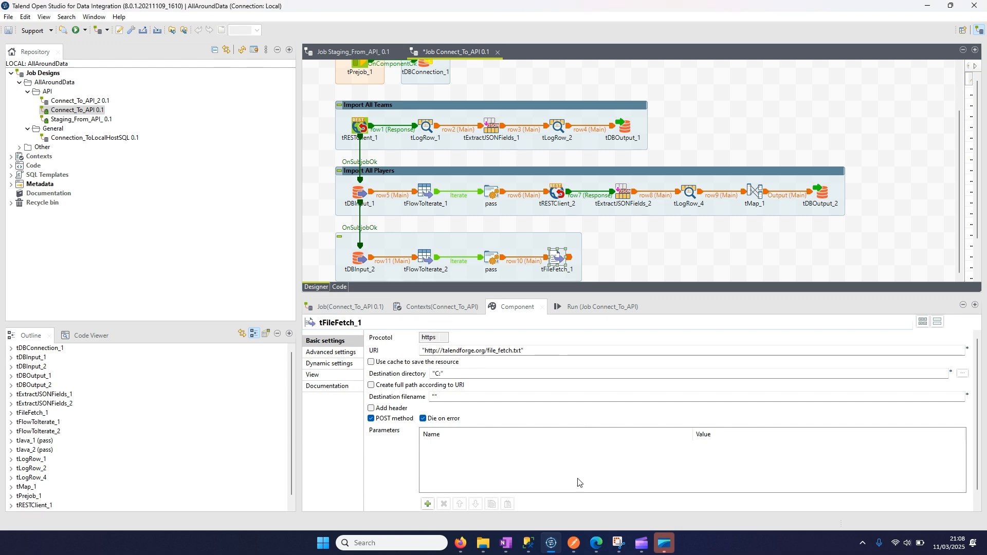
{"action": "left_click", "coordinate": [523, 543]}
{"action": "left_click", "coordinate": [206, 321]}
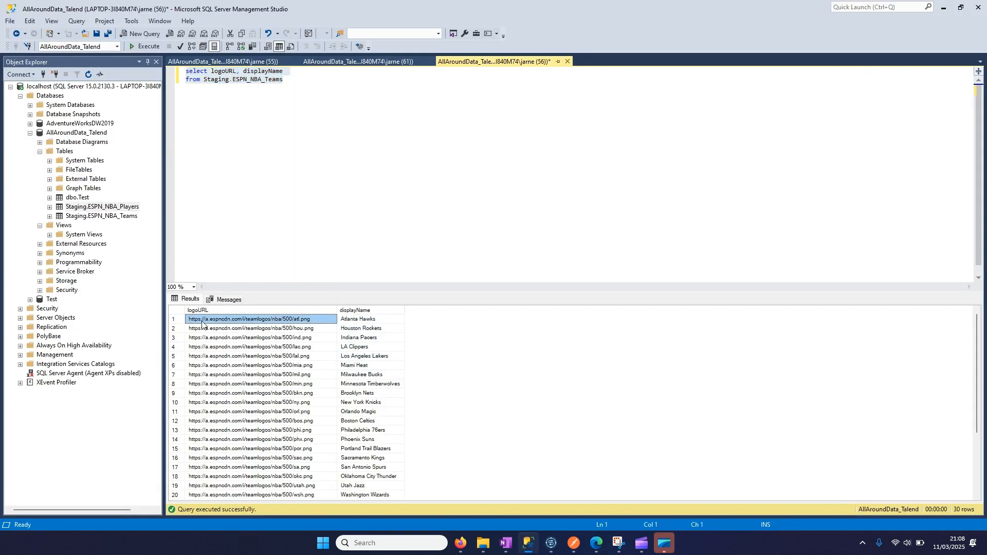
- Compare the logoURL results in SQL Server Management Studio, and in Talend Open Studio set tFileFetch_1's URI to row11.logoURL
{"action": "left_click", "coordinate": [522, 545]}
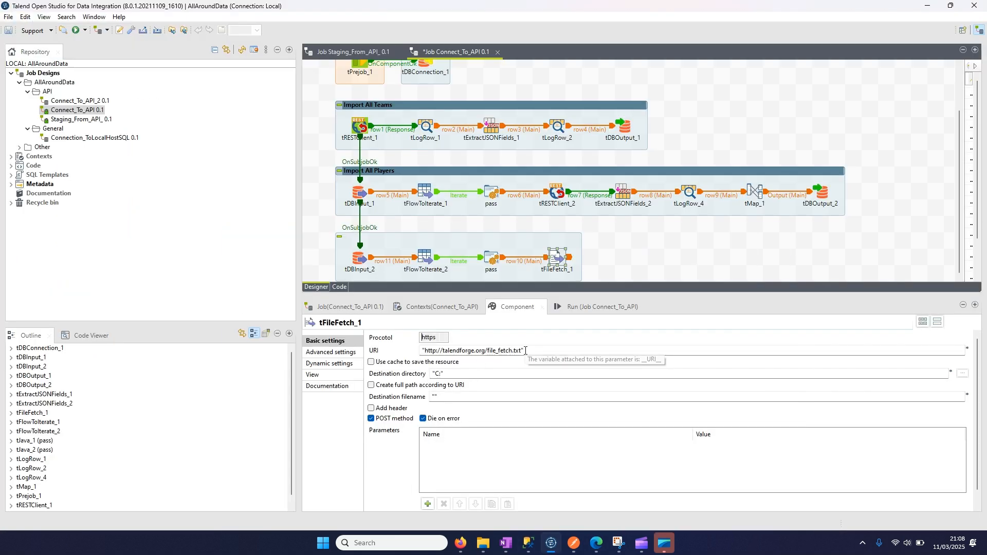
{"action": "left_click", "coordinate": [527, 548]}
{"action": "left_click", "coordinate": [248, 310]}
{"action": "left_click", "coordinate": [522, 541]}
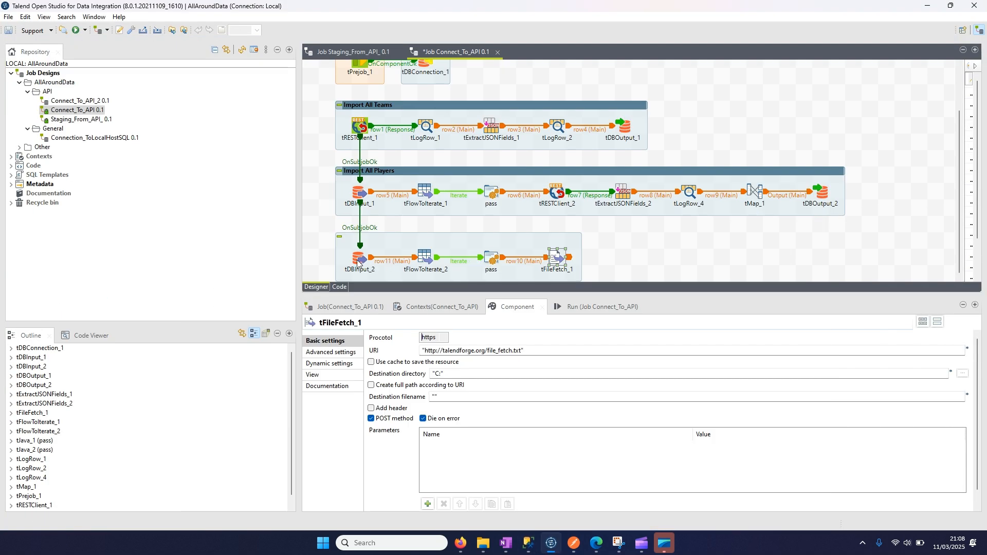
{"action": "left_click_drag", "start_coordinate": [524, 351], "coordinate": [418, 346]}
{"action": "type", "text": "row11."}
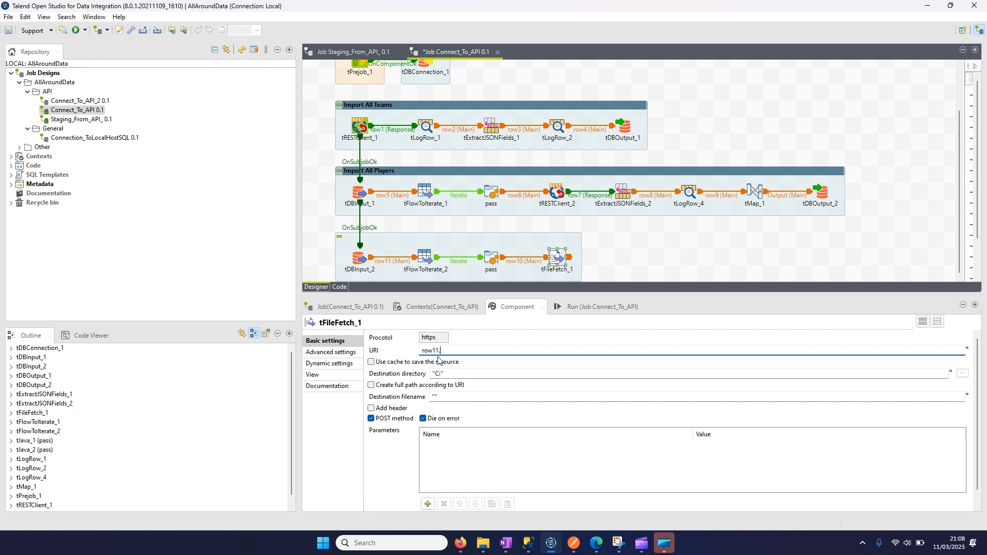
{"action": "left_click", "coordinate": [359, 258]}
{"action": "double_click", "coordinate": [464, 406]}
{"action": "key", "text": "ctrl+c"}
{"action": "left_click", "coordinate": [556, 258]}
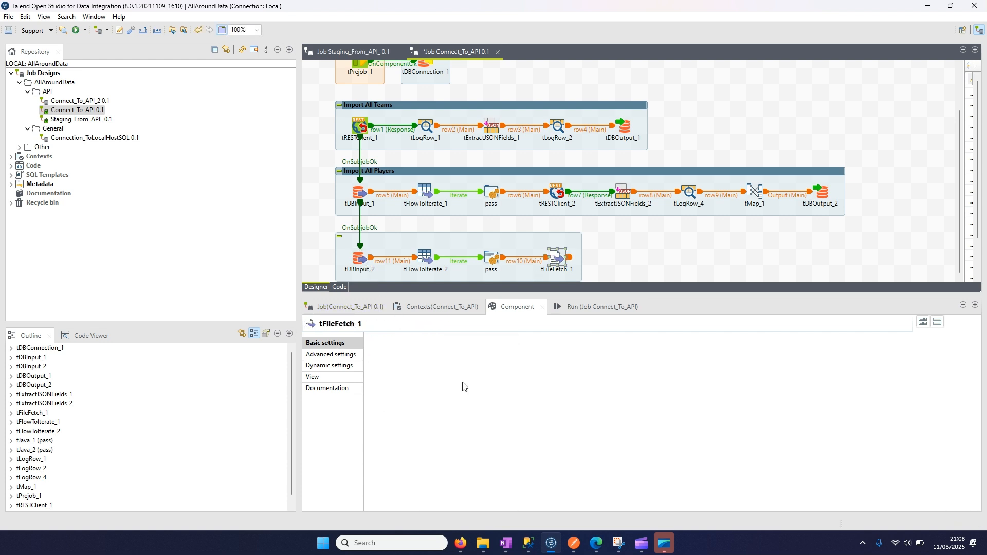
{"action": "left_click", "coordinate": [452, 350]}
{"action": "key", "text": "ctrl+v"}
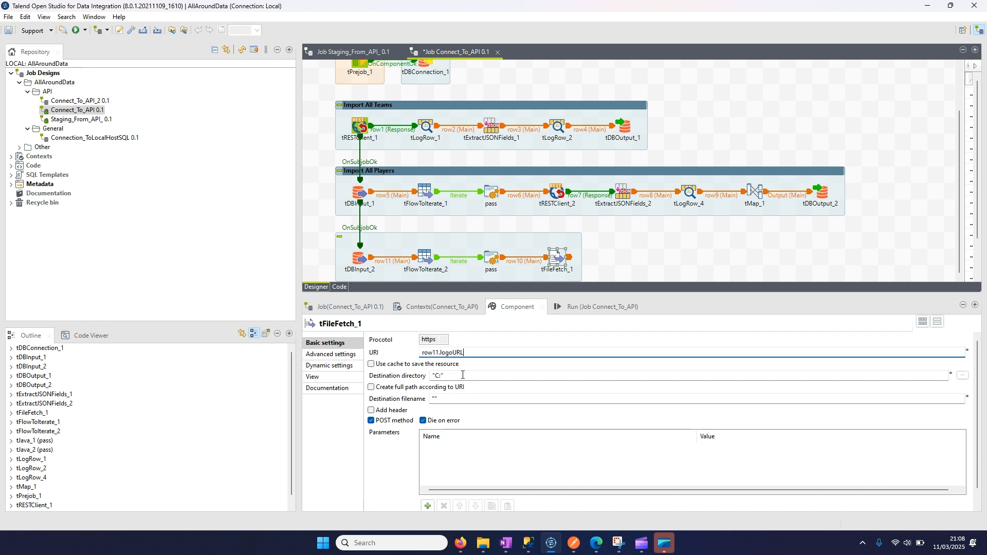
- Switch to File Explorer, copy the path C:\Users\Public\Public Pictures, and return to Talend Open Studio
{"action": "left_click", "coordinate": [444, 377]}
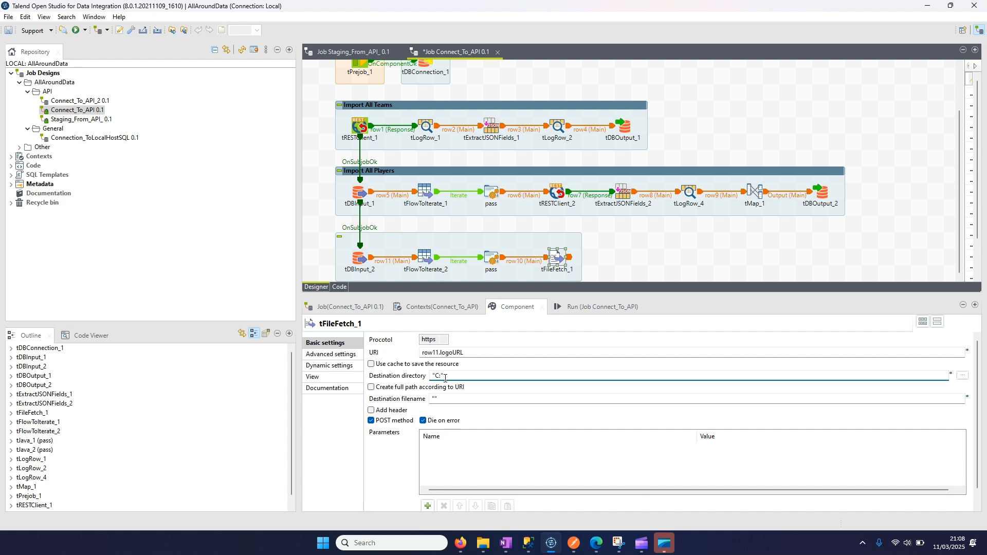
{"action": "left_click", "coordinate": [483, 542]}
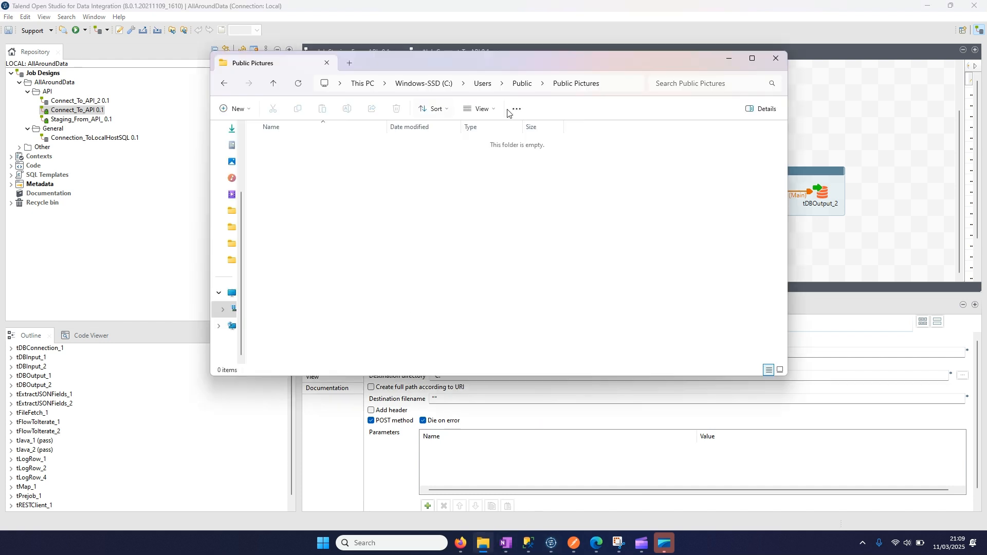
{"action": "left_click", "coordinate": [523, 84]}
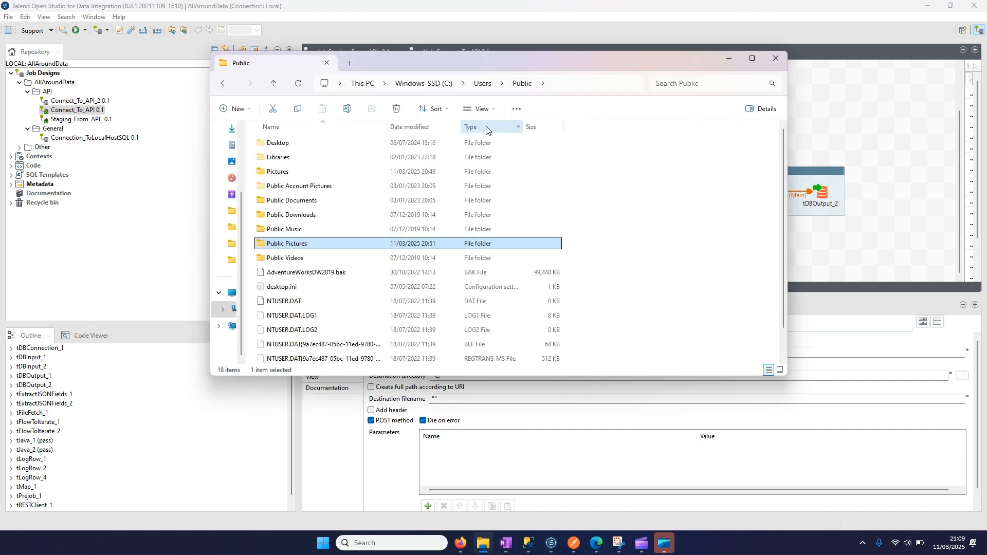
{"action": "double_click", "coordinate": [298, 245]}
{"action": "left_click", "coordinate": [542, 85]}
{"action": "key", "text": "ctrl+c"}
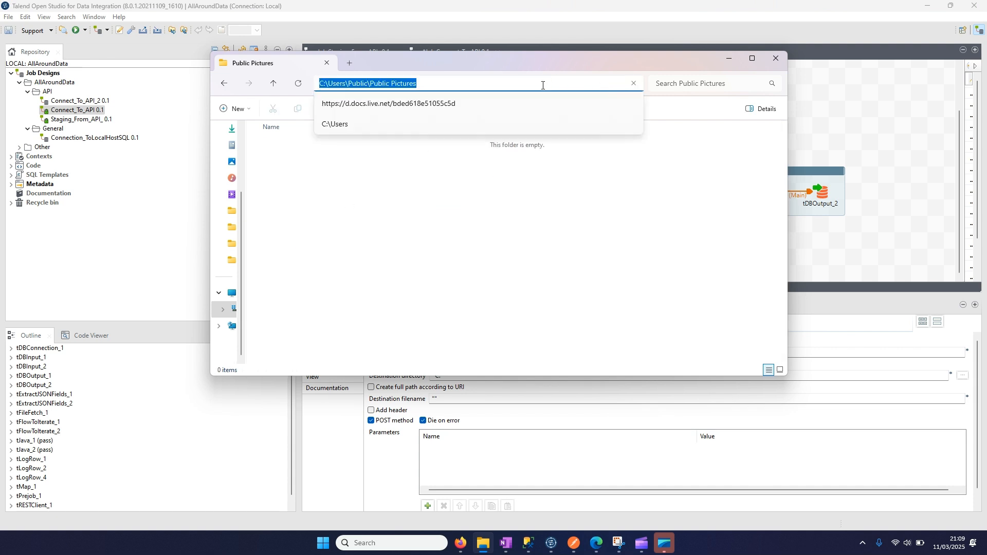
{"action": "left_click", "coordinate": [562, 216]}
{"action": "left_click", "coordinate": [728, 58]}
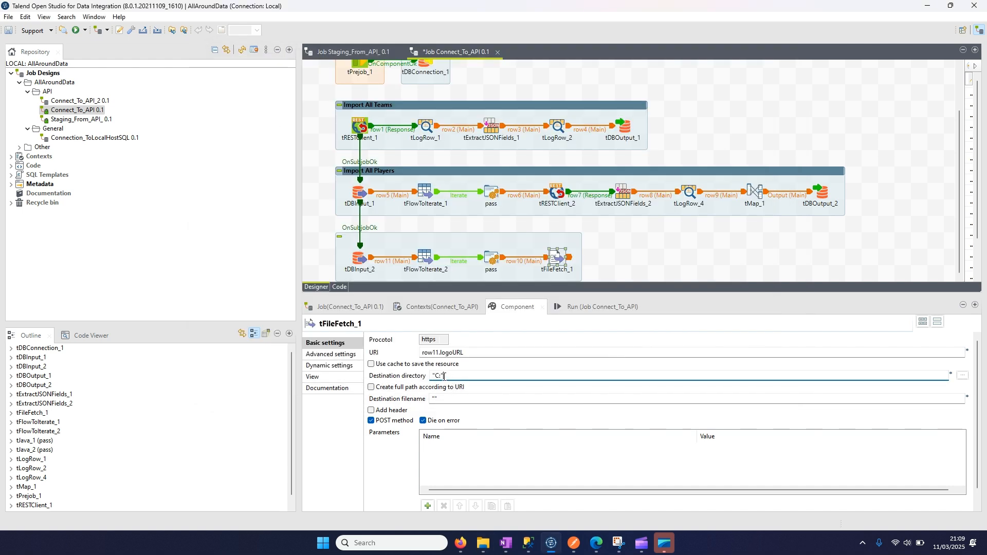
- Set tFileFetch_1's destination directory to "C:/Users/Public/Public Pictures/NBA Teams", using forward slashes throughout
{"action": "key", "text": "BackSpace"}
{"action": "key", "text": "ctrl+v"}
{"action": "key", "text": "BackSpace"}
{"action": "type", "text": "/"}
{"action": "key", "text": "BackSpace"}
{"action": "type", "text": "/"}
{"action": "key", "text": "Right"}
{"action": "key", "text": "Right"}
{"action": "key", "text": "Right"}
{"action": "key", "text": "Right"}
{"action": "key", "text": "Delete"}
{"action": "type", "text": "/"}
{"action": "key", "text": "Right"}
{"action": "key", "text": "Right"}
{"action": "key", "text": "Right"}
{"action": "key", "text": "Right"}
{"action": "key", "text": "Right"}
{"action": "key", "text": "Right"}
{"action": "key", "text": "Right"}
{"action": "key", "text": "Right"}
{"action": "key", "text": "Right"}
{"action": "key", "text": "Right"}
{"action": "type", "text": "/"}
- Check the displayName column in SQL Server Management Studio, set tFileFetch_1's destination filename to row11.displayName + ".png", and disable its POST method
{"action": "left_click", "coordinate": [449, 399]}
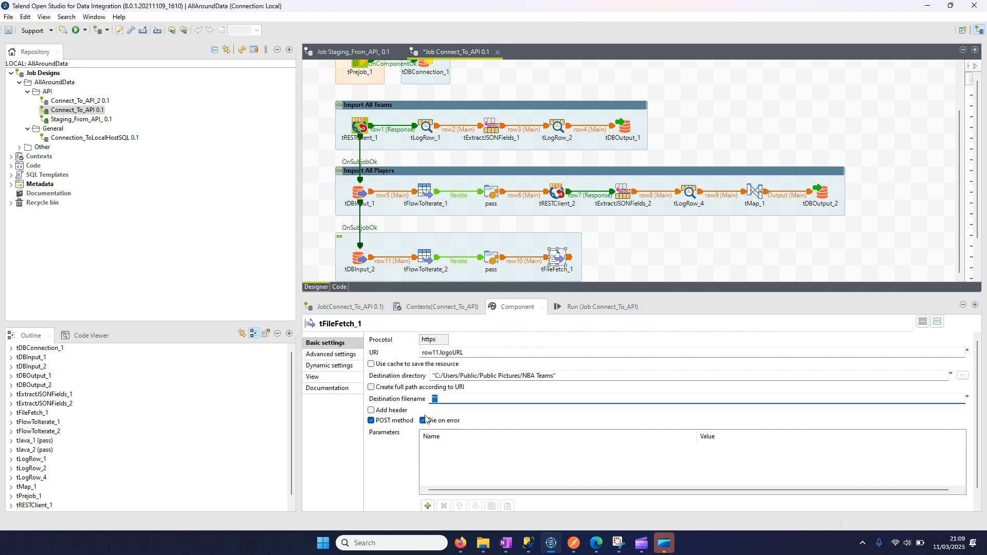
{"action": "left_click", "coordinate": [528, 543]}
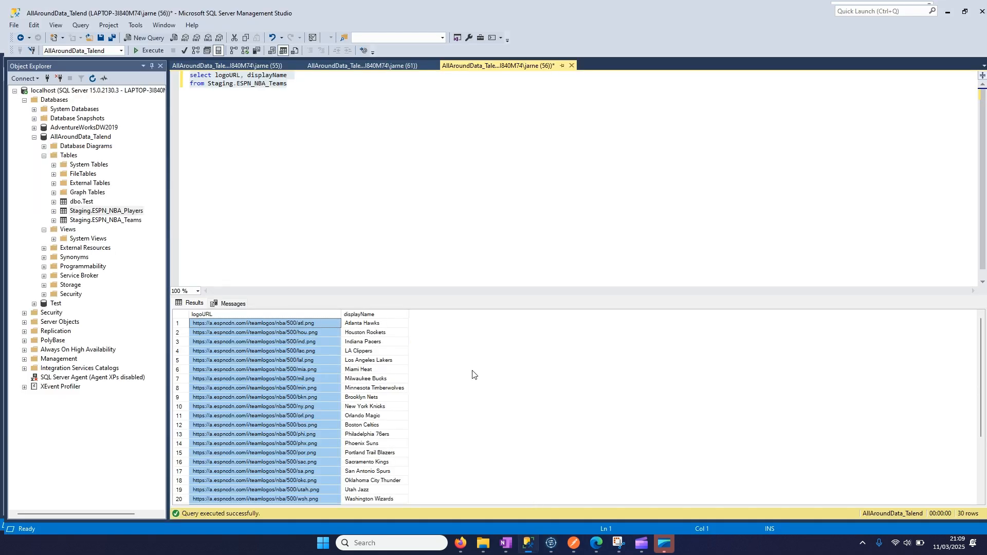
{"action": "left_click", "coordinate": [297, 115]}
{"action": "left_click", "coordinate": [355, 313]}
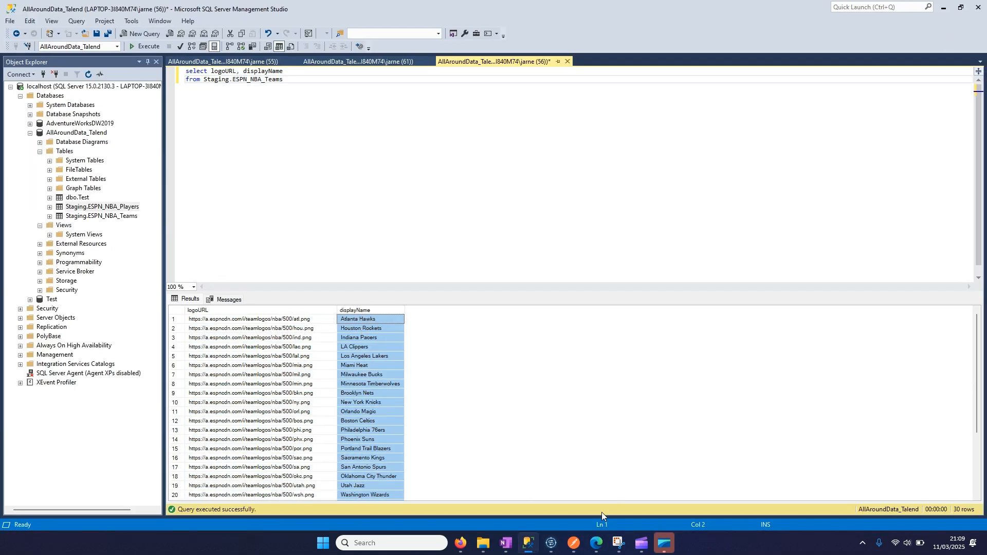
{"action": "left_click", "coordinate": [551, 543]}
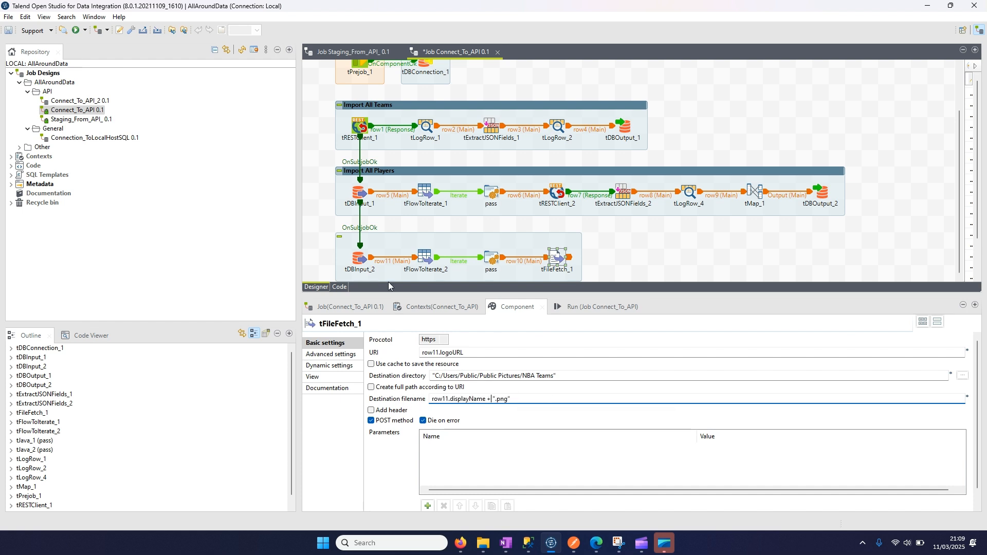
{"action": "left_click", "coordinate": [358, 258]}
{"action": "left_click", "coordinate": [556, 260]}
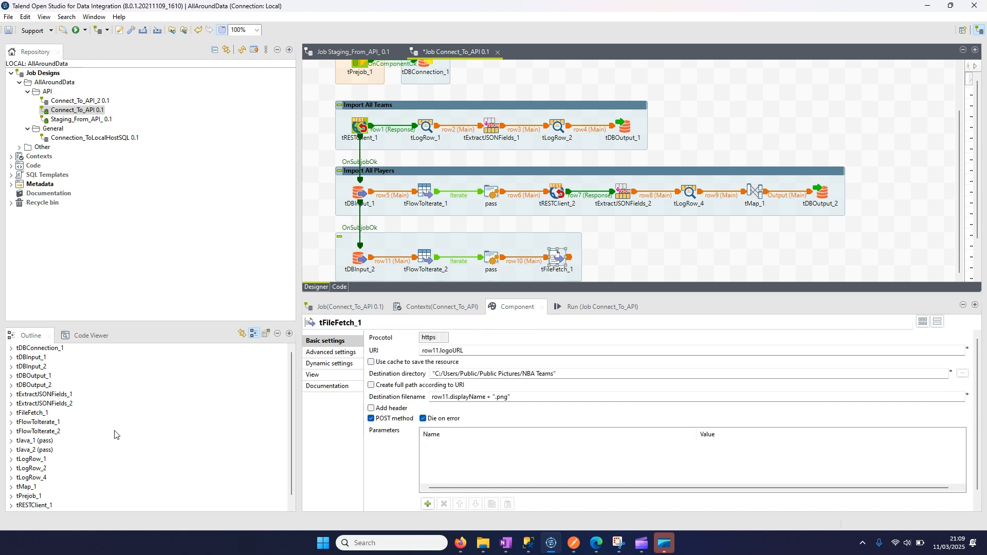
{"action": "left_click", "coordinate": [370, 418]}
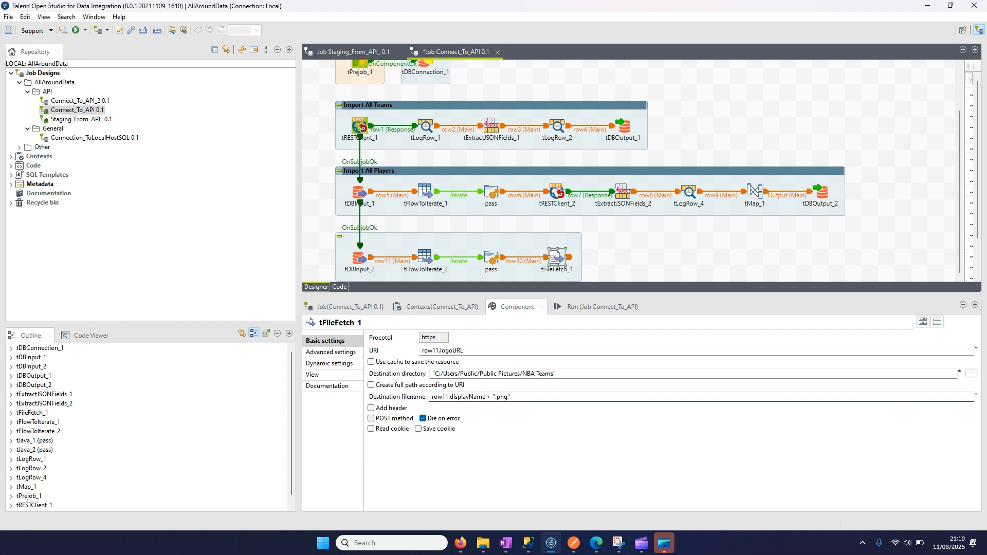
- Show a title on the new subjob and name it Import Team Pictures
{"action": "left_click", "coordinate": [482, 245]}
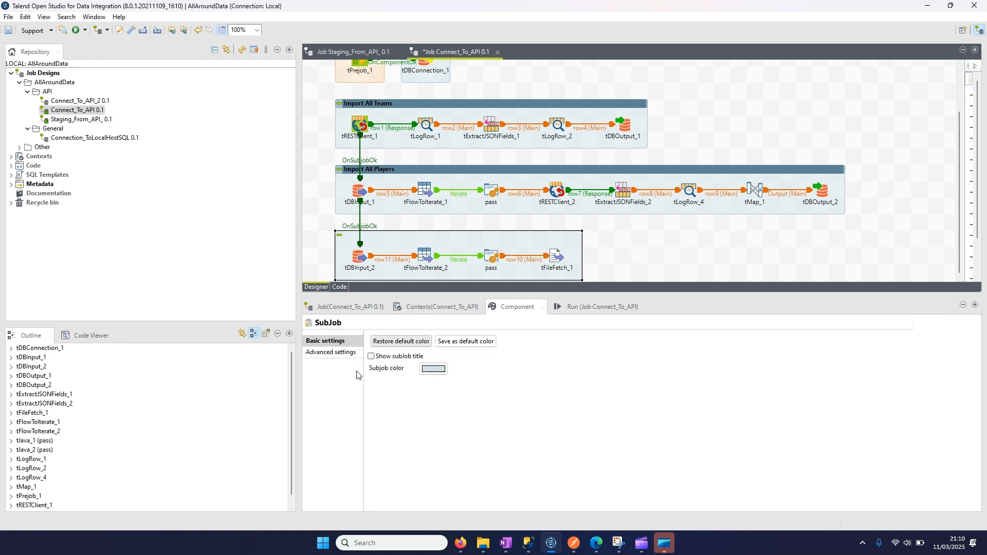
{"action": "left_click", "coordinate": [371, 356]}
{"action": "left_click", "coordinate": [439, 367]}
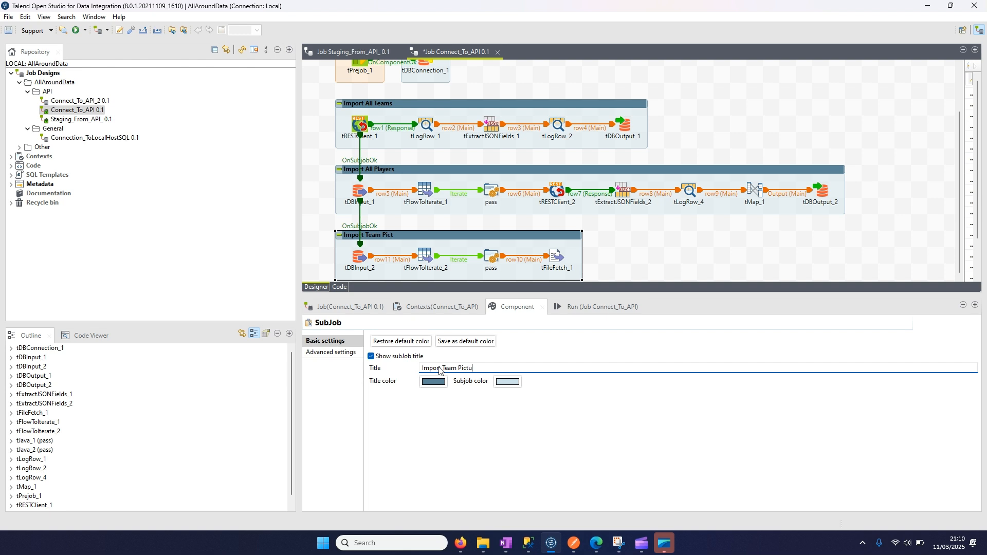
{"action": "left_click", "coordinate": [358, 257]}
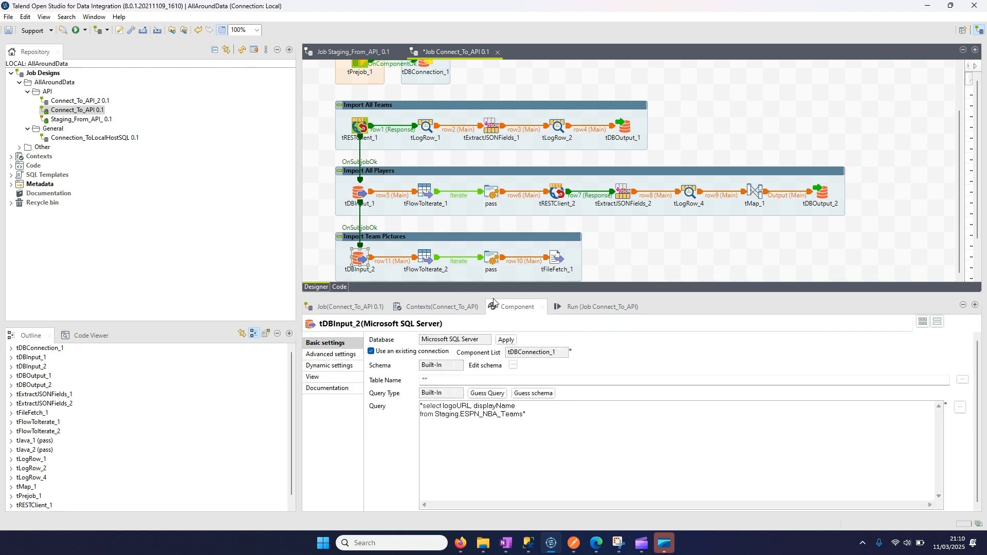
{"action": "left_click", "coordinate": [620, 256]}
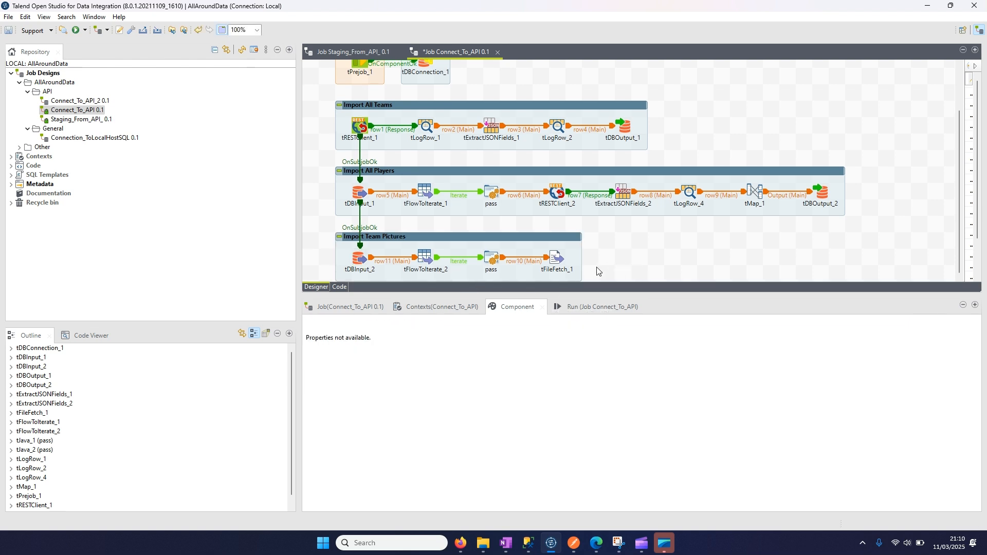
- Run the job Connect_To_API
{"action": "left_click", "coordinate": [586, 306]}
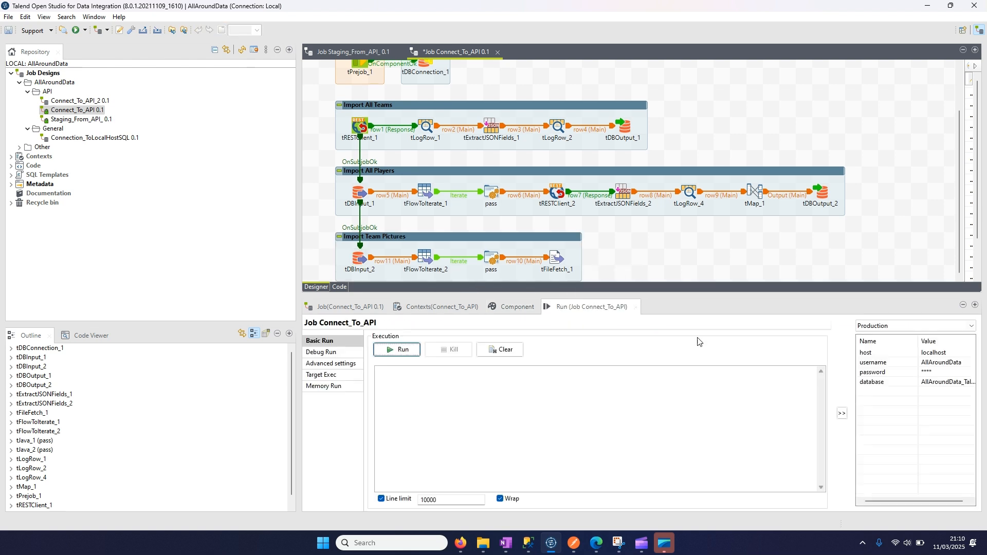
{"action": "left_click", "coordinate": [419, 352]}
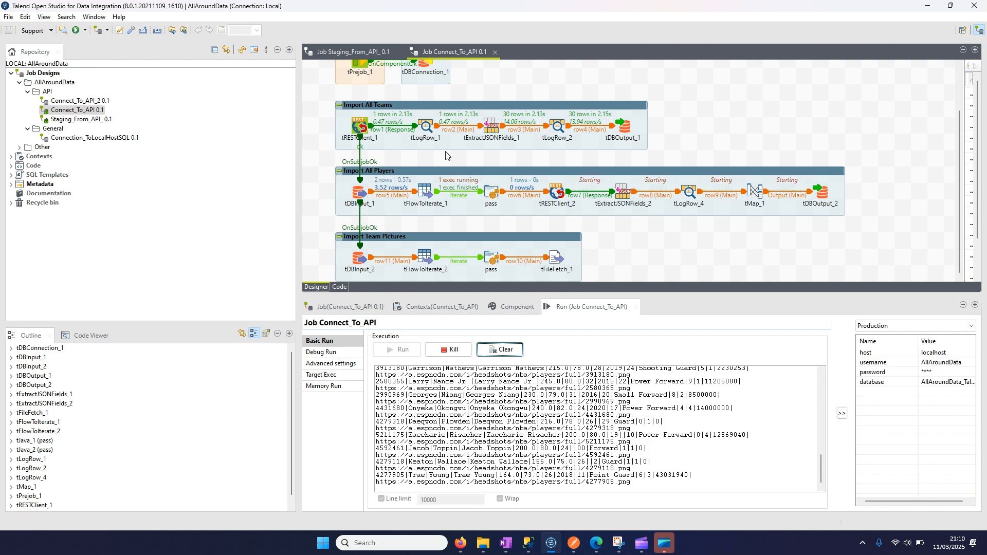
{"action": "left_click", "coordinate": [557, 443]}
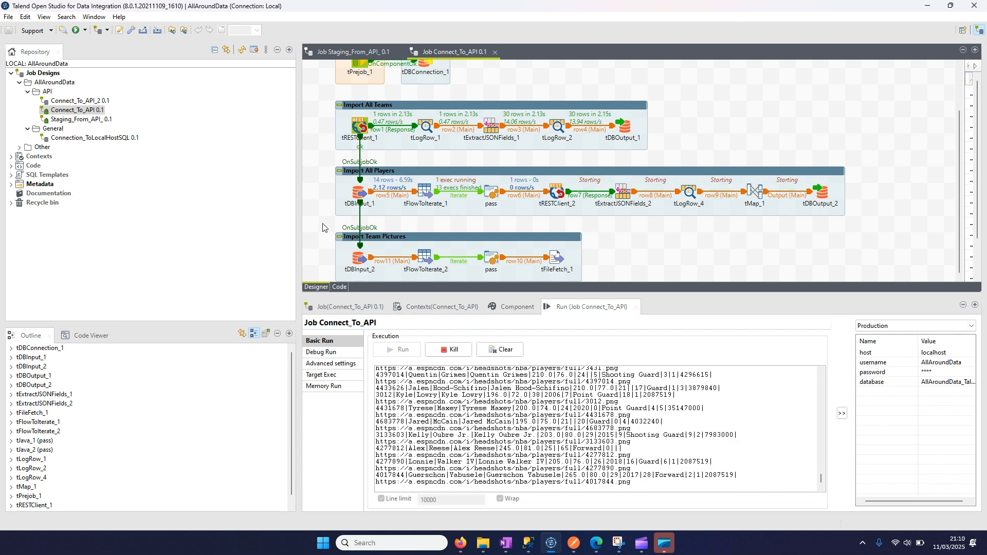
{"action": "left_click_drag", "start_coordinate": [322, 222], "coordinate": [602, 279]}
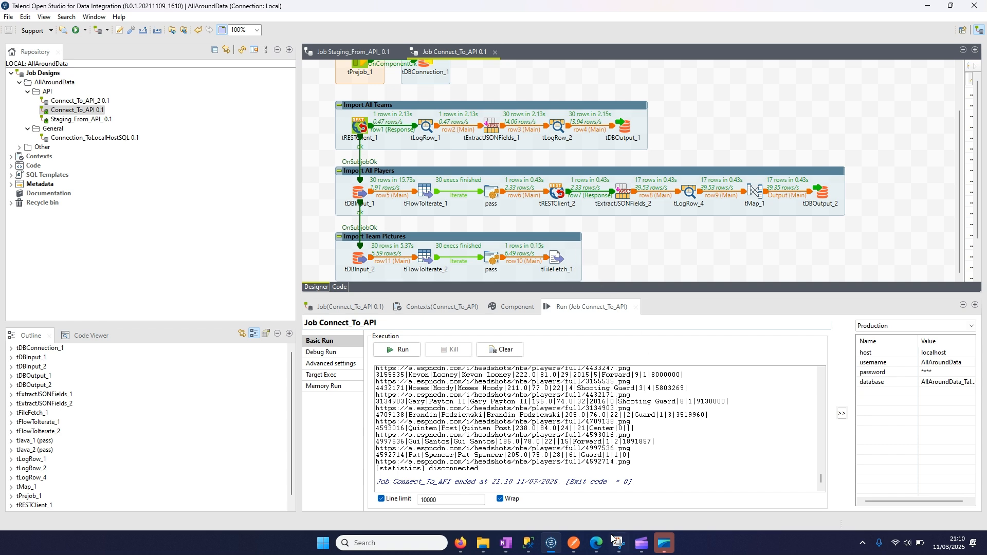
- Switch to File Explorer, review the logos in the NBA Teams folder, and preview Chicago Bulls.png
{"action": "mouse_move", "coordinate": [526, 545]}
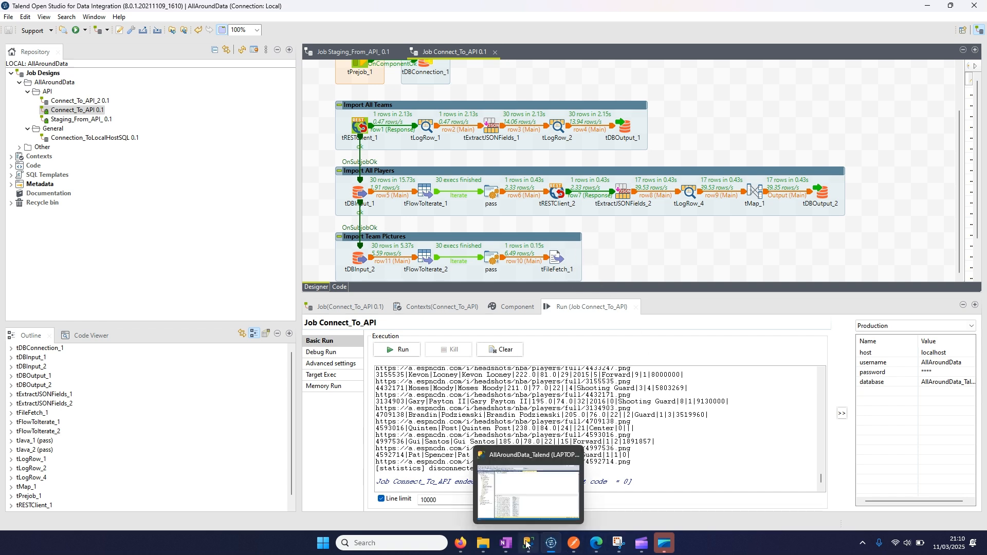
{"action": "left_click", "coordinate": [483, 543]}
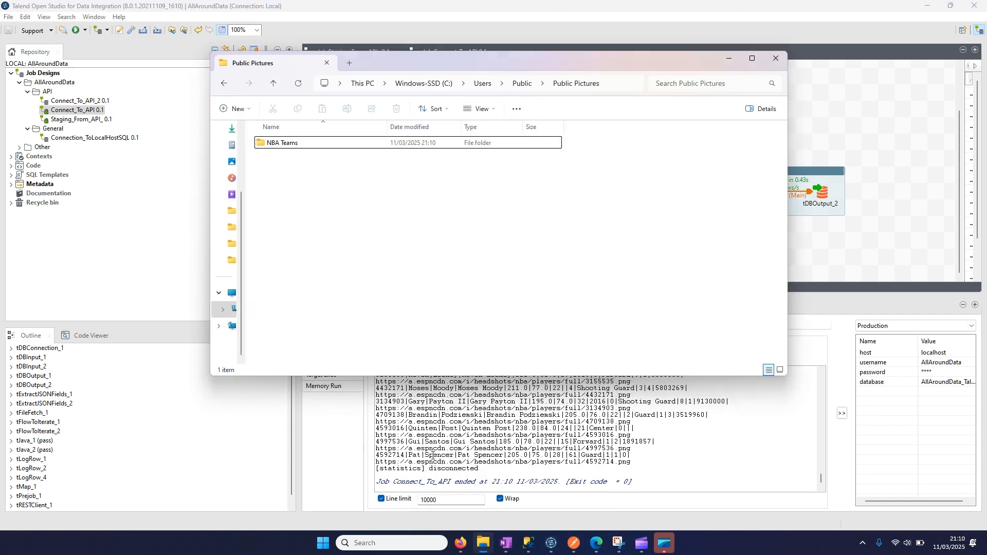
{"action": "double_click", "coordinate": [282, 144]}
{"action": "scroll", "coordinate": [352, 223], "scroll_direction": "down", "scroll_amount": 1}
{"action": "scroll", "coordinate": [354, 180], "scroll_direction": "up", "scroll_amount": 1}
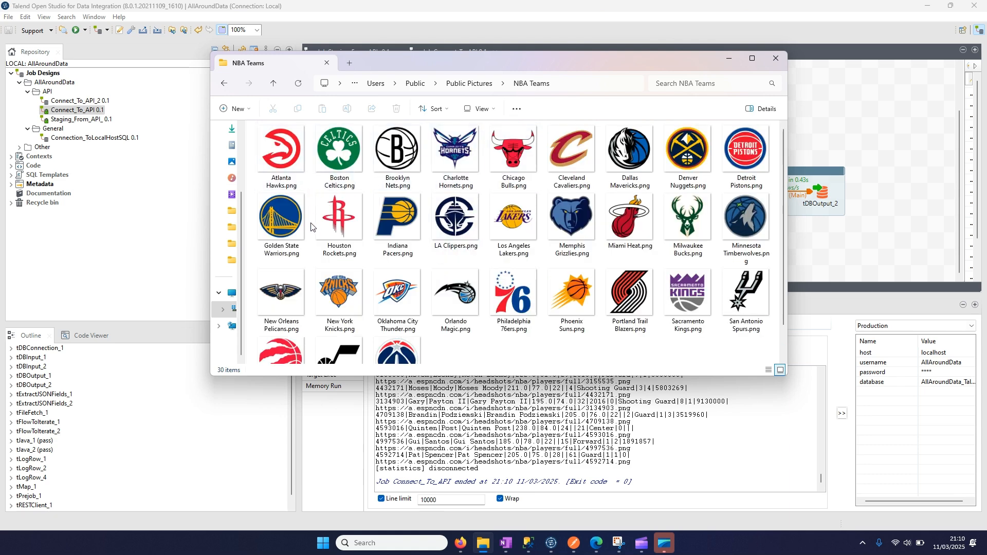
{"action": "scroll", "coordinate": [313, 229], "scroll_direction": "down", "scroll_amount": 1}
{"action": "scroll", "coordinate": [396, 303], "scroll_direction": "up", "scroll_amount": 1}
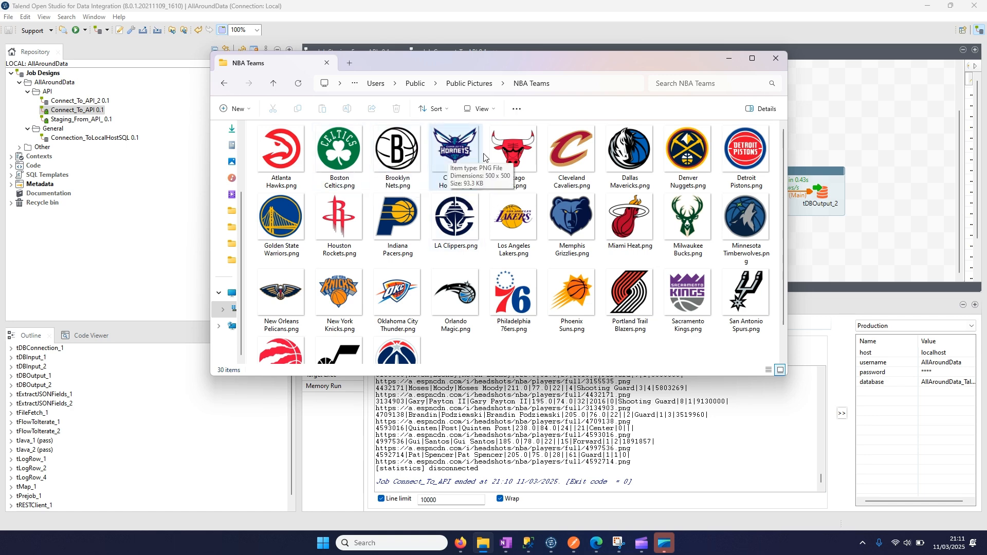
{"action": "double_click", "coordinate": [502, 156]}
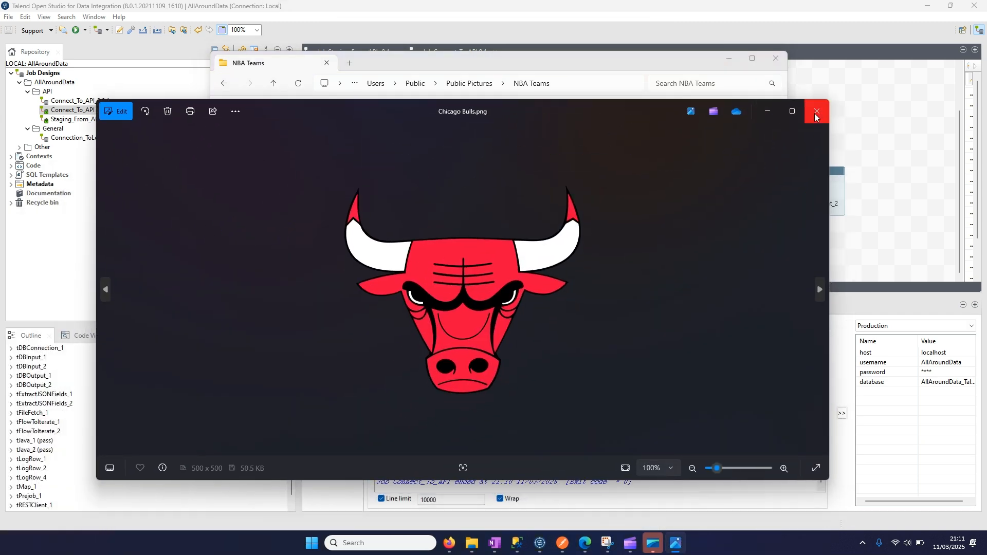
{"action": "left_click", "coordinate": [815, 114]}
{"action": "left_click", "coordinate": [729, 61]}
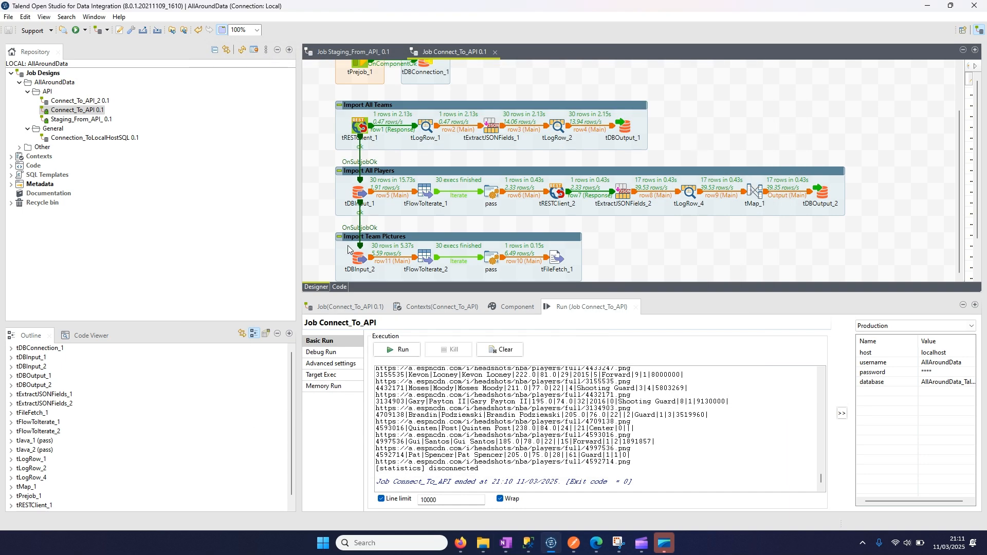
- Duplicate the components of the Import Team Pictures subjob in Talend Open Studio and align the copies directly below it
{"action": "left_click_drag", "start_coordinate": [322, 227], "coordinate": [592, 280]}
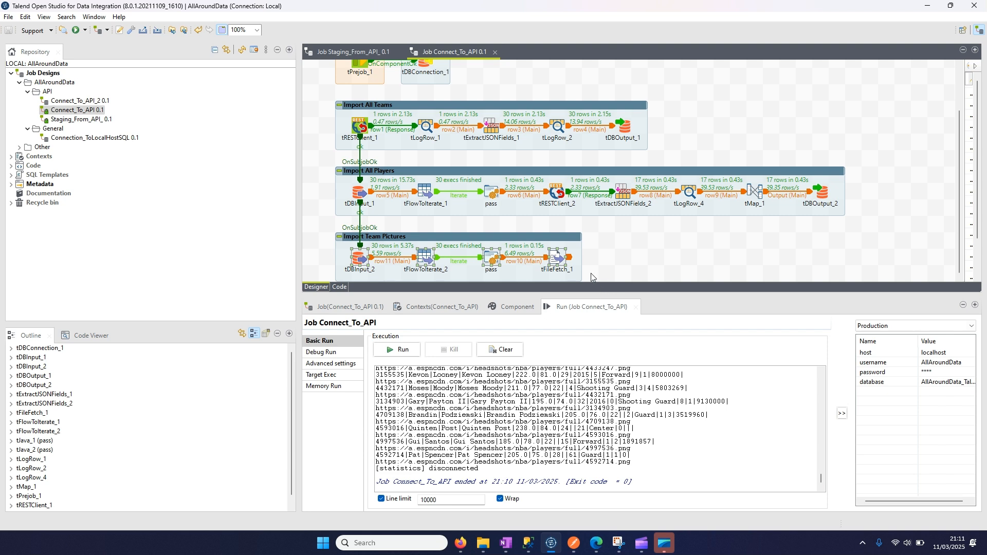
{"action": "key", "text": "ctrl+c"}
{"action": "key", "text": "ctrl+v"}
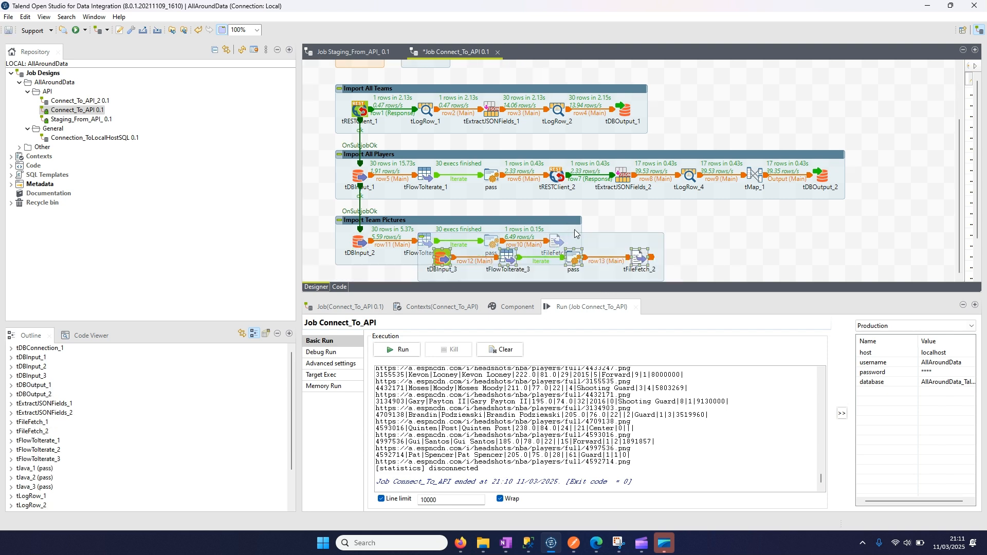
{"action": "key", "text": "ctrl+v"}
{"action": "left_click_drag", "start_coordinate": [488, 265], "coordinate": [446, 289]}
{"action": "scroll", "coordinate": [553, 231], "scroll_direction": "down", "scroll_amount": 3}
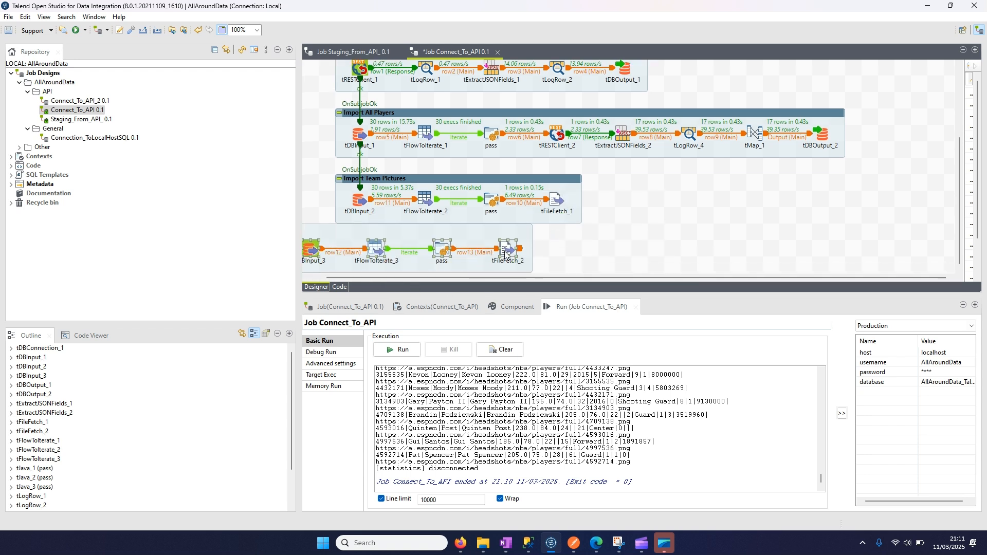
{"action": "left_click_drag", "start_coordinate": [505, 252], "coordinate": [555, 269]}
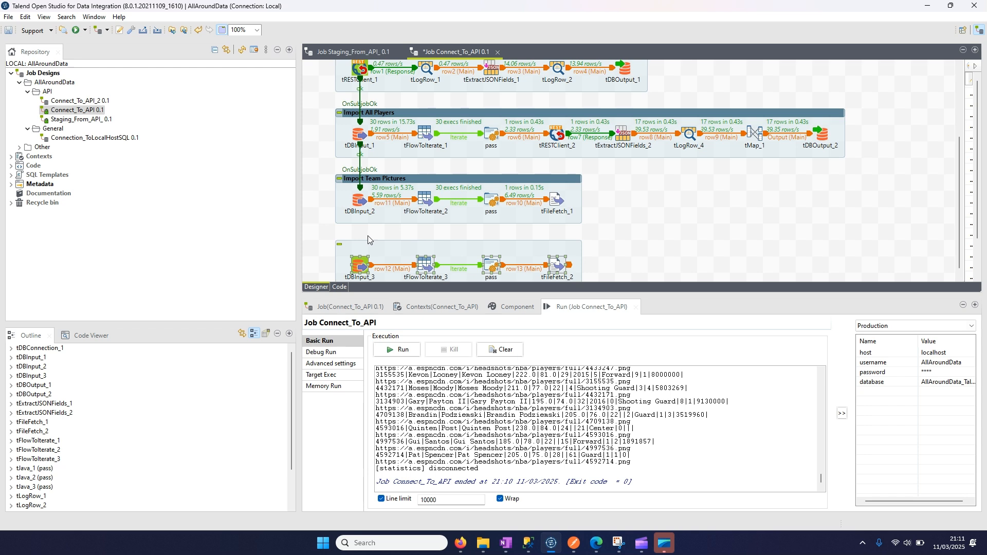
- Link tDBInput_2 to tDBInput_3 with an On Subjob Ok trigger
{"action": "right_click", "coordinate": [361, 200]}
{"action": "mouse_move", "coordinate": [422, 219]}
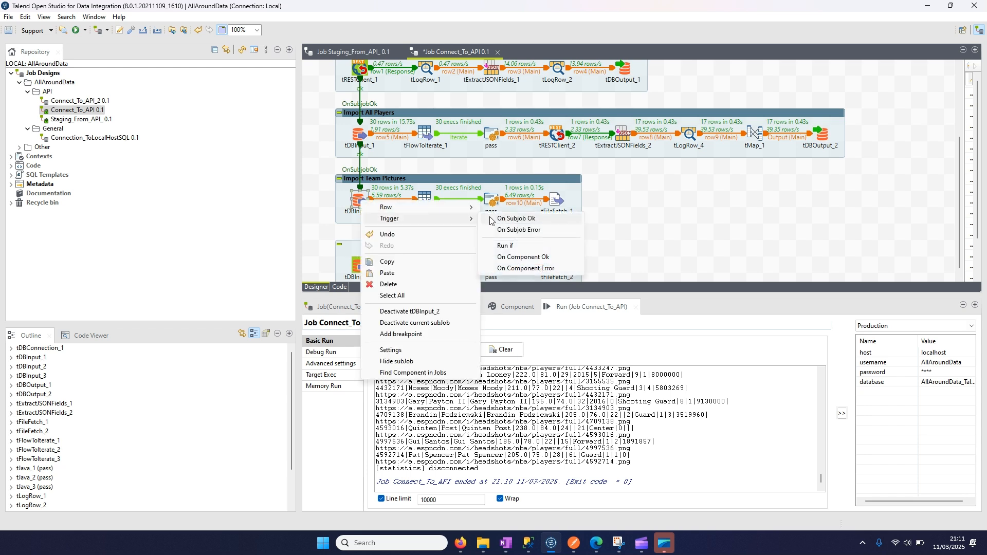
{"action": "left_click", "coordinate": [516, 218]}
{"action": "left_click", "coordinate": [358, 265]}
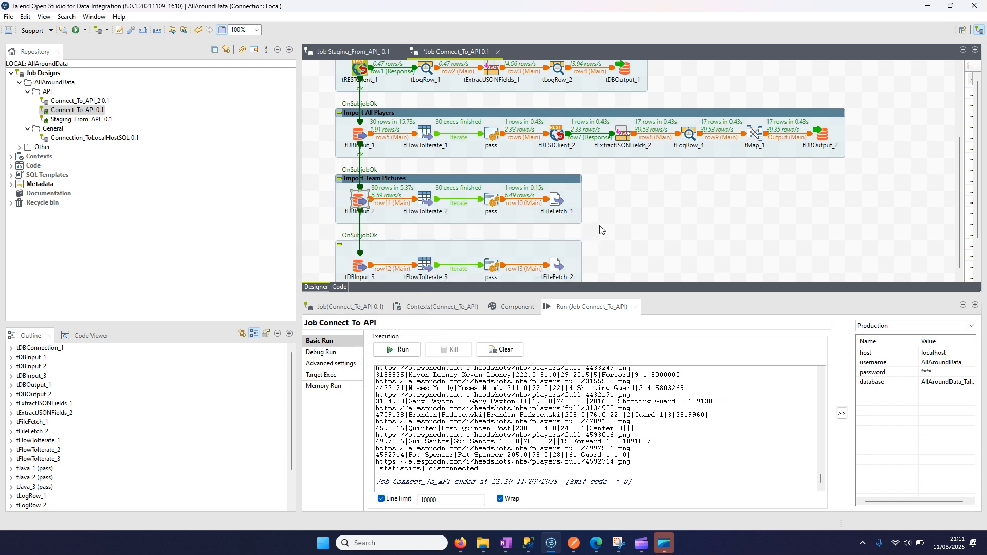
- Open the component settings of tDBInput_3 in the duplicated subjob
{"action": "scroll", "coordinate": [601, 230], "scroll_direction": "down", "scroll_amount": 1}
{"action": "left_click", "coordinate": [353, 266]}
{"action": "left_click", "coordinate": [501, 304]}
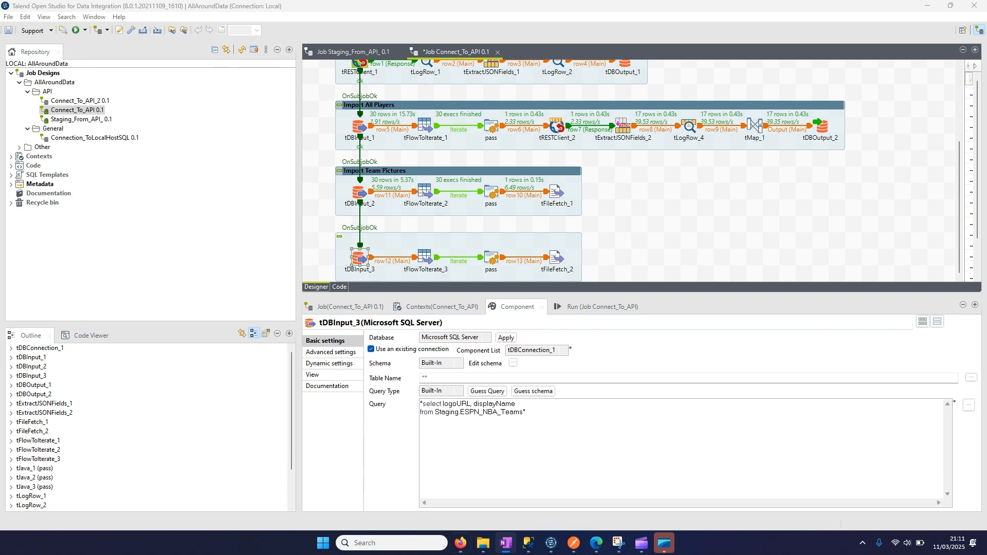
- Switch to SQL Server Management Studio and run select pictureURL, fullName from Staging.ESPN_NBA_Players where pictureURL is not null and fullname like 'L%'
{"action": "left_click", "coordinate": [527, 544]}
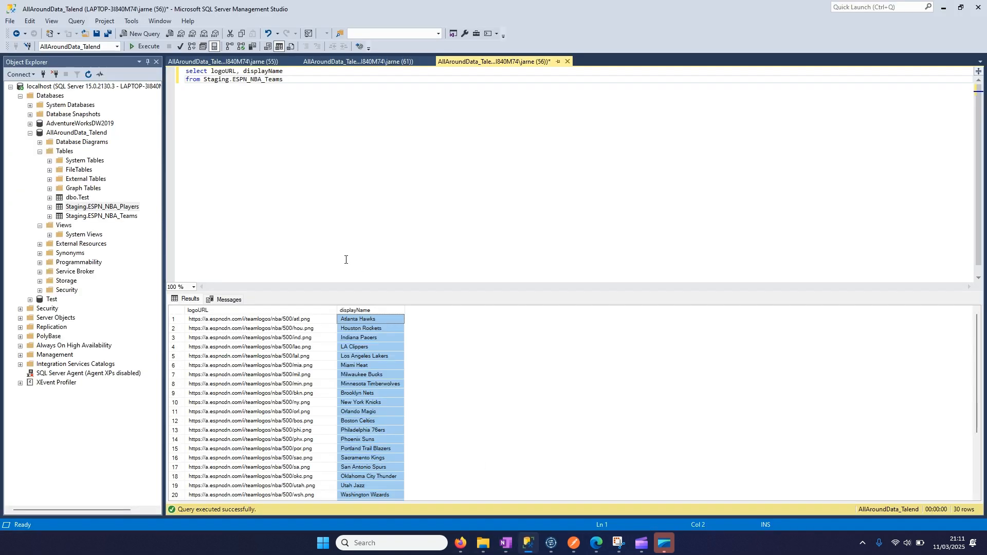
{"action": "left_click_drag", "start_coordinate": [405, 128], "coordinate": [119, 57]}
{"action": "key", "text": "ctrl+v"}
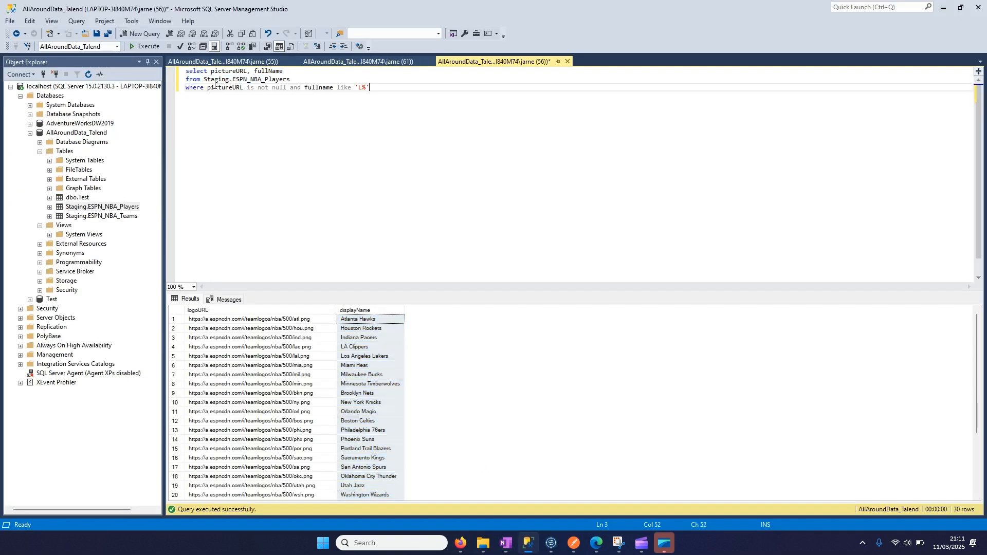
{"action": "left_click_drag", "start_coordinate": [392, 91], "coordinate": [165, 65]}
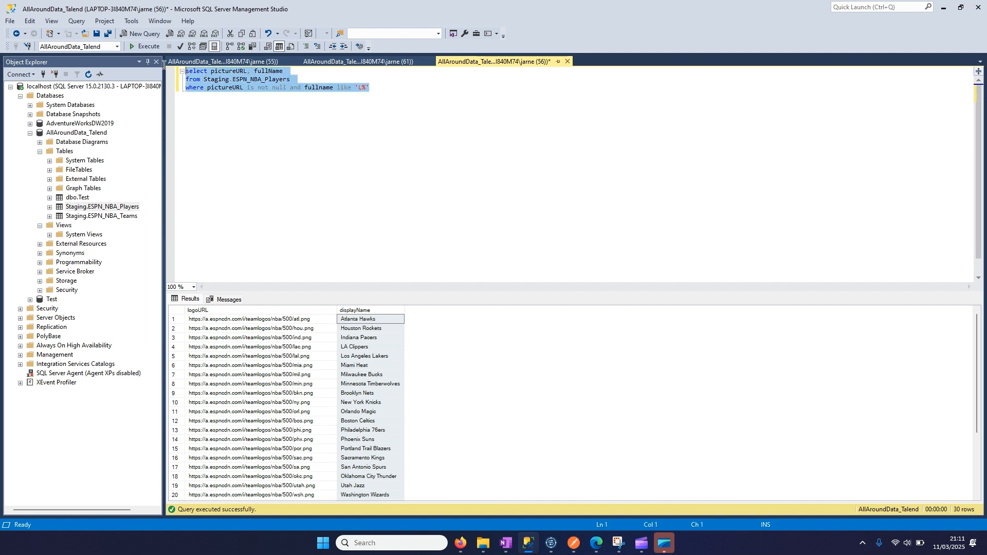
{"action": "key", "text": "F5"}
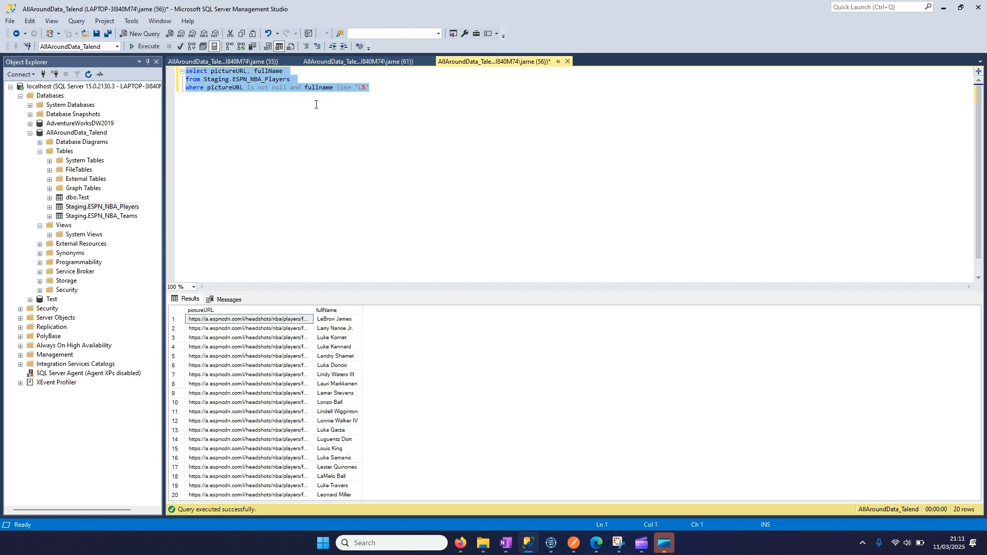
- Examine the selected columns and the fullname filter of the players query against the names in its results
{"action": "double_click", "coordinate": [218, 74]}
{"action": "double_click", "coordinate": [257, 71]}
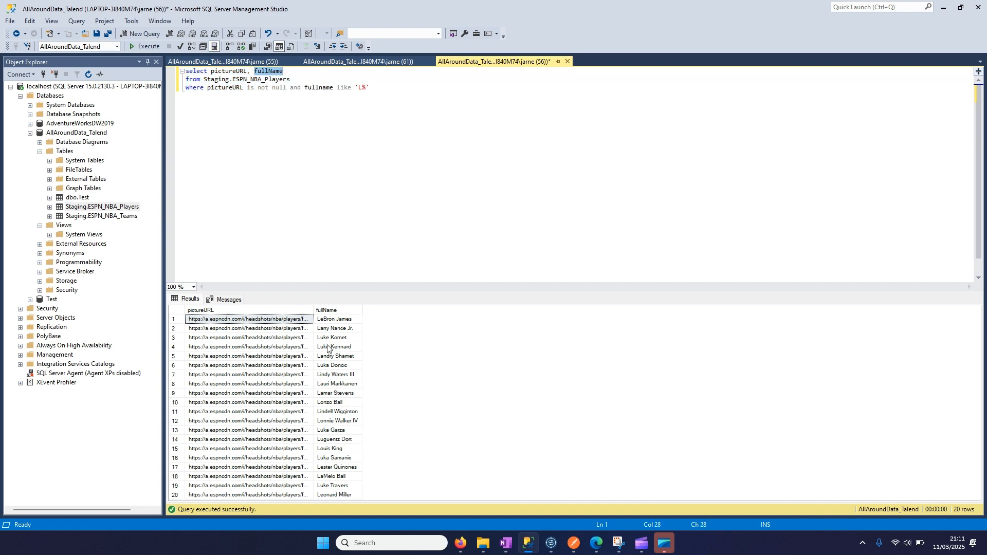
{"action": "left_click", "coordinate": [364, 89]}
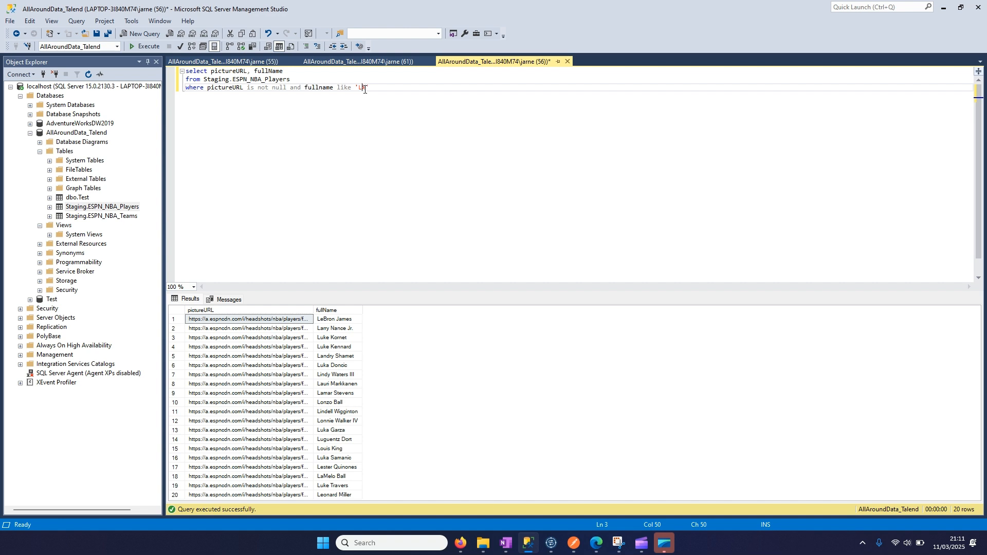
{"action": "double_click", "coordinate": [317, 88]}
{"action": "left_click_drag", "start_coordinate": [372, 89], "coordinate": [351, 87]}
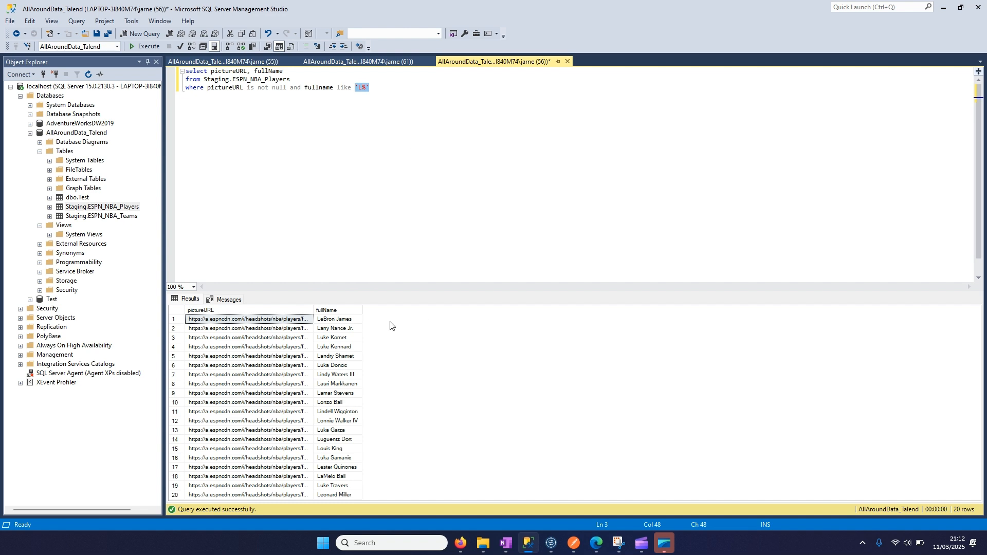
{"action": "left_click", "coordinate": [336, 403]}
{"action": "left_click", "coordinate": [339, 366]}
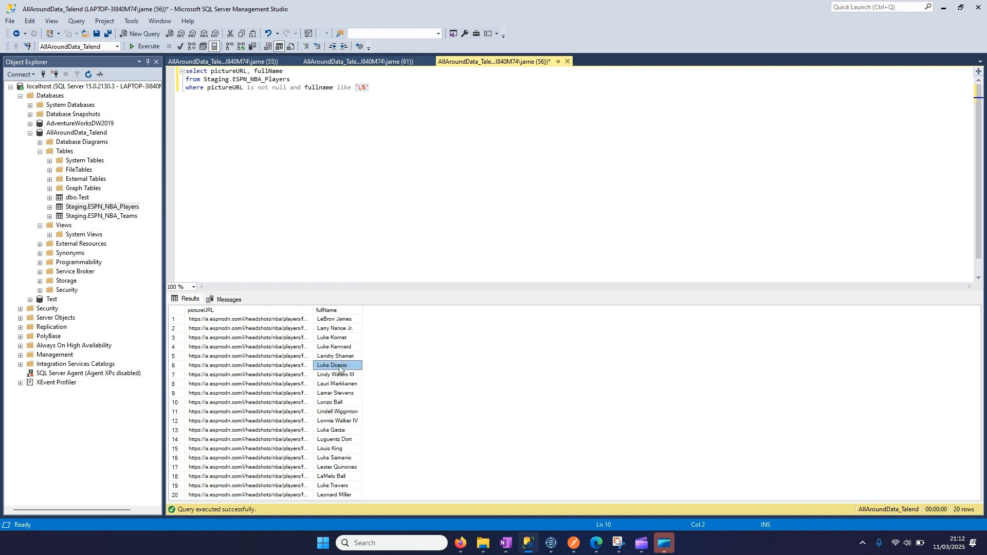
{"action": "left_click", "coordinate": [340, 313]}
{"action": "left_click", "coordinate": [337, 375]}
- Copy the ESPN_NBA_Players query into the query of tDBInput_3 in Talend Open Studio, replacing the teams query inside the quotes
{"action": "left_click_drag", "start_coordinate": [403, 90], "coordinate": [184, 72]}
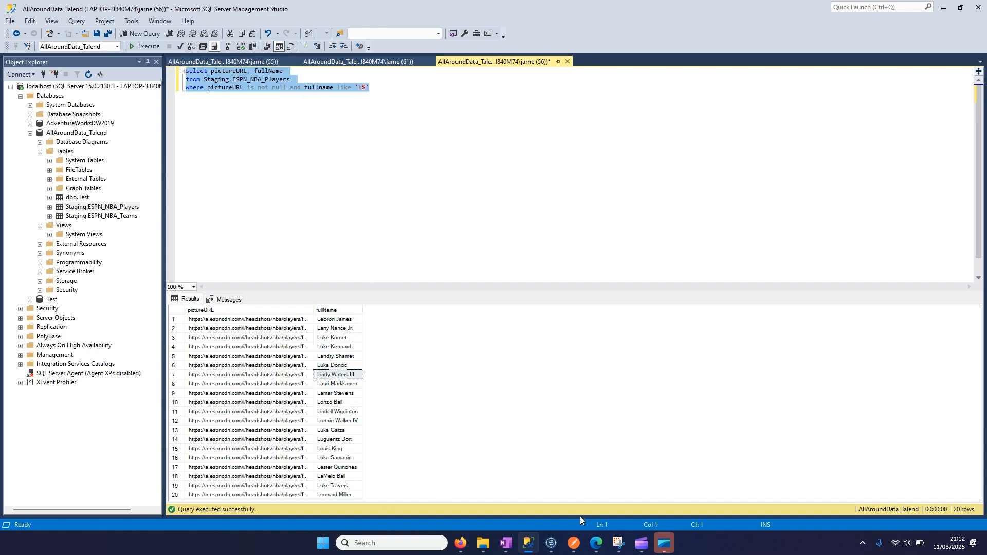
{"action": "left_click", "coordinate": [551, 543]}
{"action": "left_click_drag", "start_coordinate": [522, 413], "coordinate": [421, 403]}
{"action": "key", "text": "ctrl+v"}
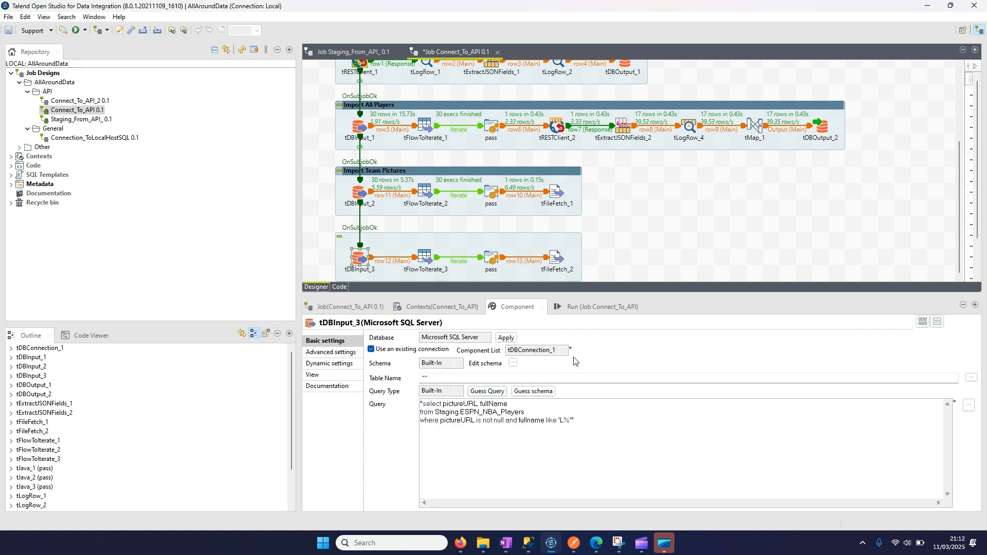
- Rename the two schema columns of tDBInput_3 and their database columns to pictureURL and fullName
{"action": "left_click", "coordinate": [513, 363]}
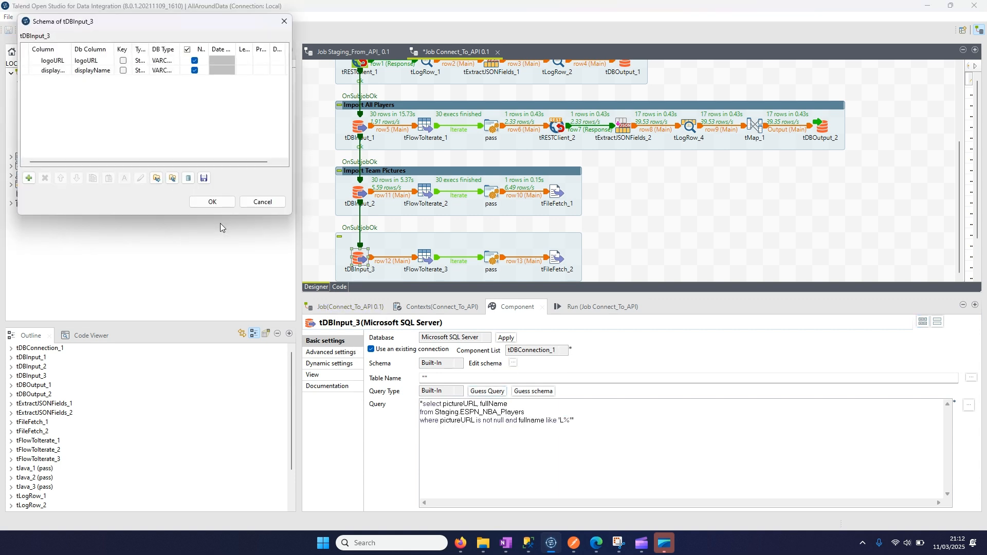
{"action": "left_click_drag", "start_coordinate": [118, 27], "coordinate": [289, 88]}
{"action": "left_click", "coordinate": [239, 121]}
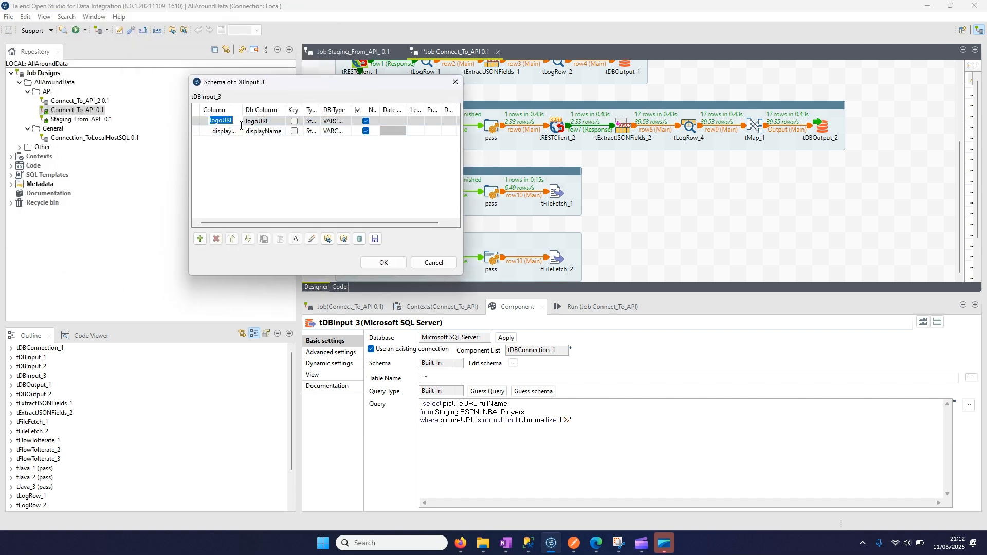
{"action": "type", "text": "pictureU"}
{"action": "left_click", "coordinate": [217, 131]}
{"action": "type", "text": "fullName"}
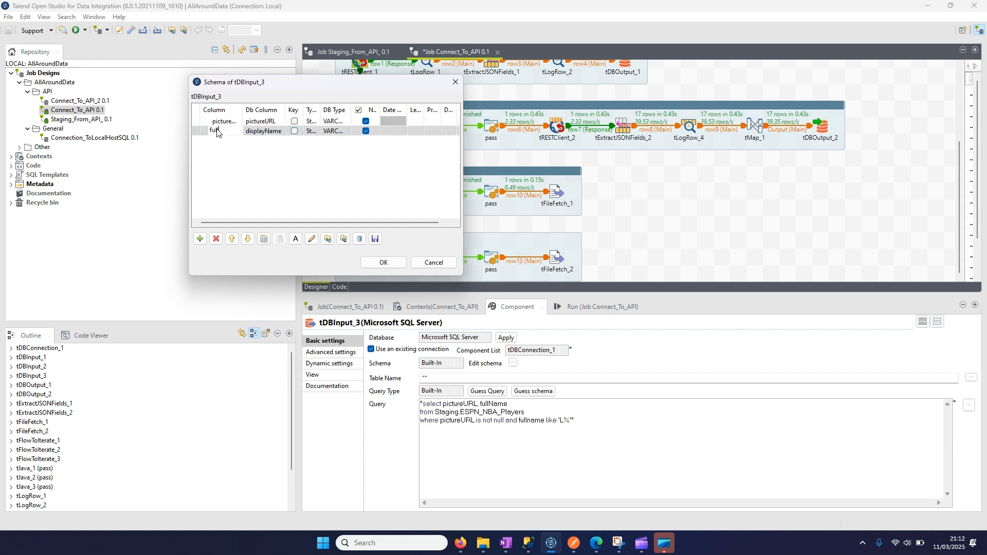
{"action": "left_click", "coordinate": [383, 262]}
- Set the URI of tFileFetch_2 to row12.pictureURL, copying the column name from the tDBInput_3 query
{"action": "left_click", "coordinate": [545, 276]}
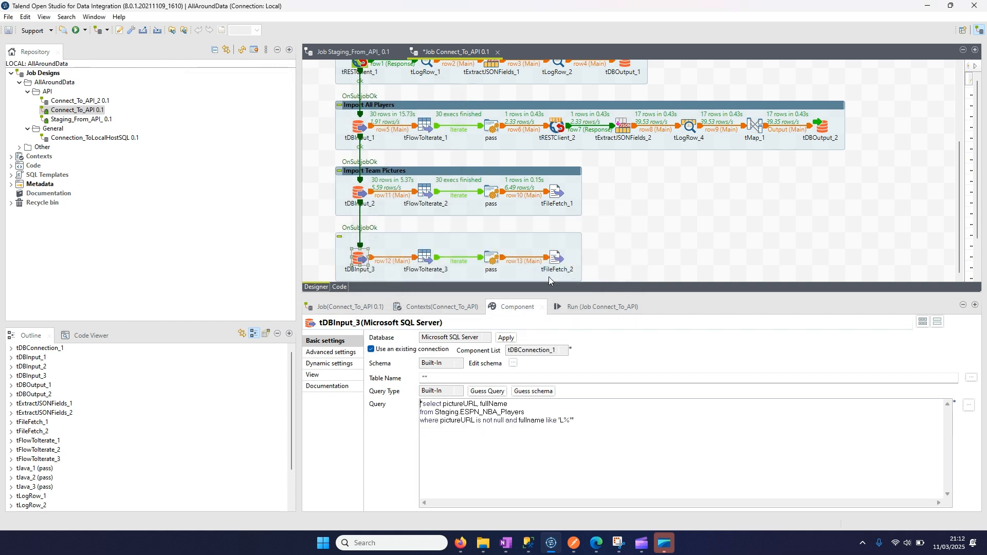
{"action": "left_click", "coordinate": [557, 265]}
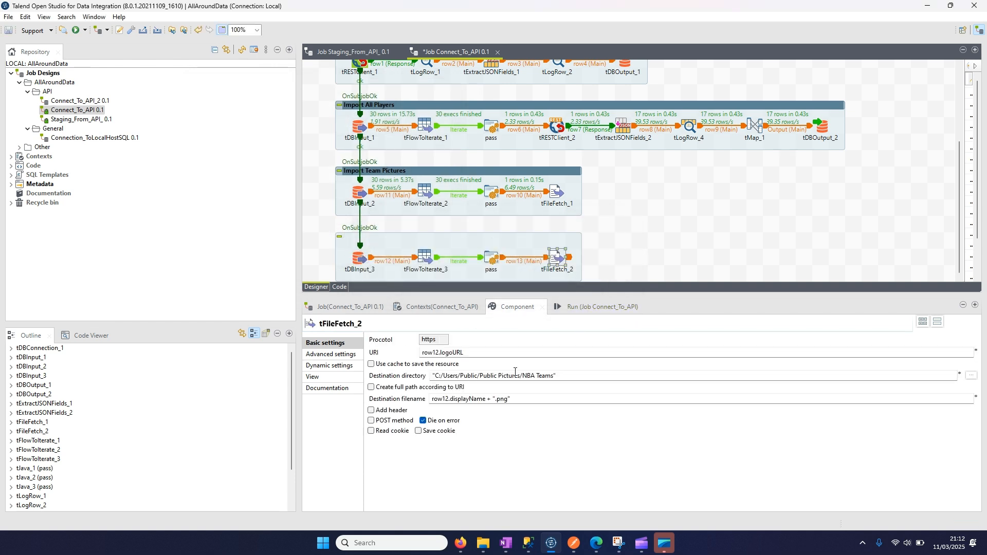
{"action": "double_click", "coordinate": [463, 352]}
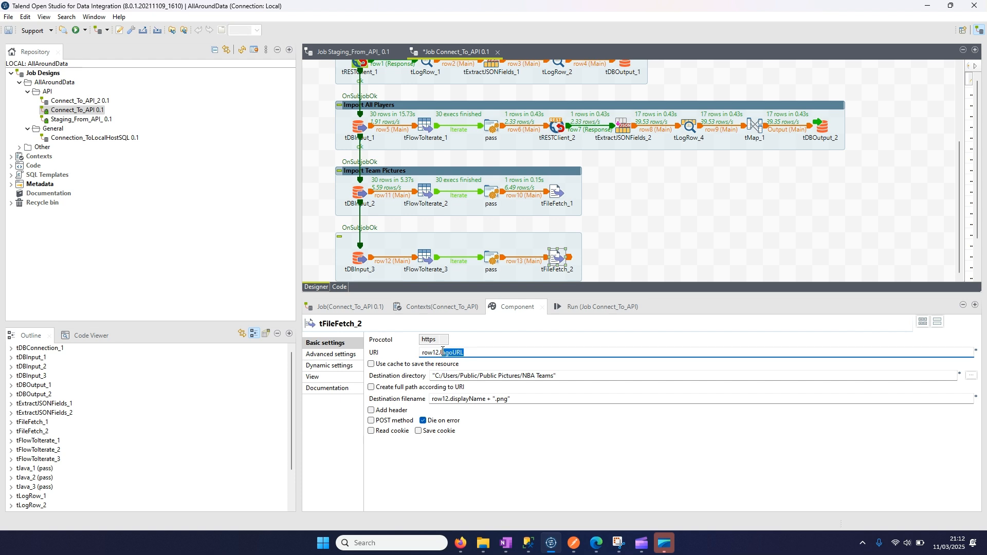
{"action": "left_click", "coordinate": [360, 258]}
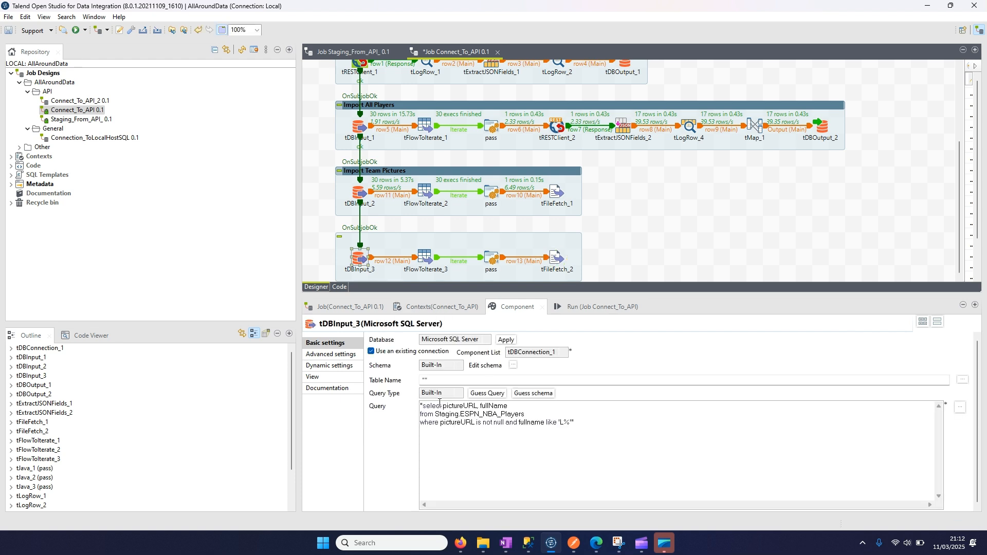
{"action": "double_click", "coordinate": [461, 405]}
{"action": "key", "text": "ctrl+c"}
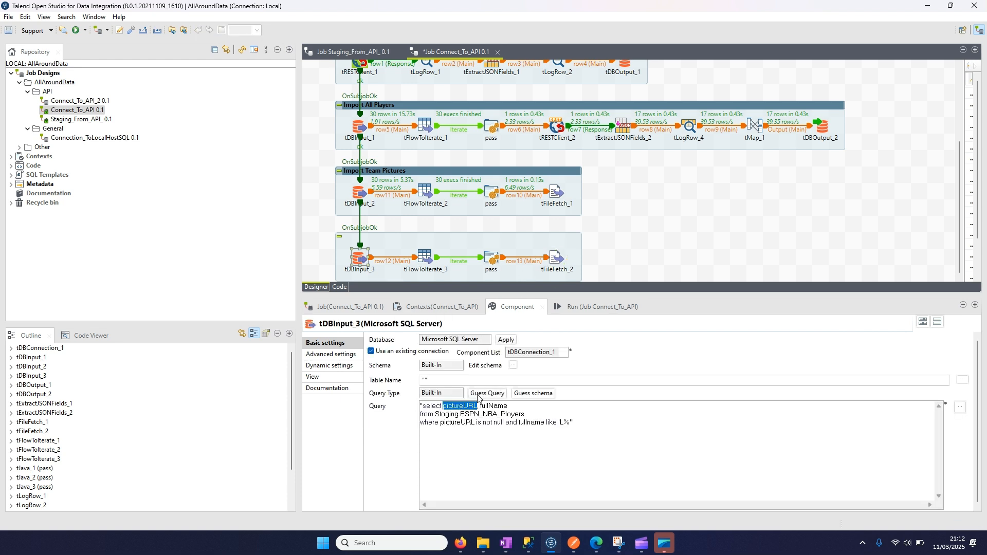
{"action": "left_click", "coordinate": [556, 260]}
{"action": "double_click", "coordinate": [452, 351]}
{"action": "left_click_drag", "start_coordinate": [465, 352], "coordinate": [451, 350]}
{"action": "key", "text": "ctrl+v"}
- Set the destination directory of tFileFetch_2 to "C:/Users/Public/Public Pictures/NBA Players"
{"action": "left_click", "coordinate": [552, 375]}
{"action": "left_click_drag", "start_coordinate": [553, 376], "coordinate": [538, 375]}
{"action": "type", "text": "P"}
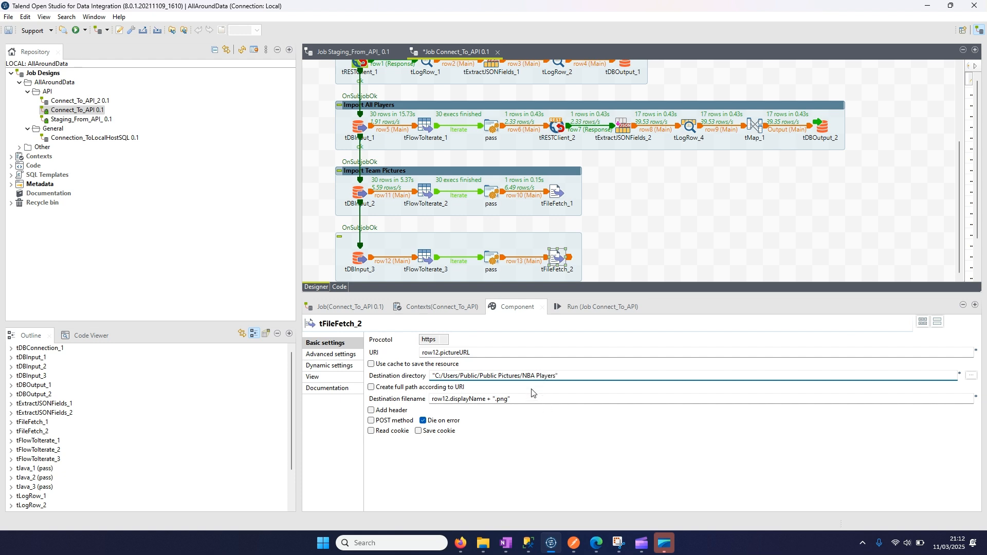
- Set the destination filename of tFileFetch_2 to row12.fullName + ".png", taking the column name from the tDBInput_3 query
{"action": "left_click", "coordinate": [358, 259]}
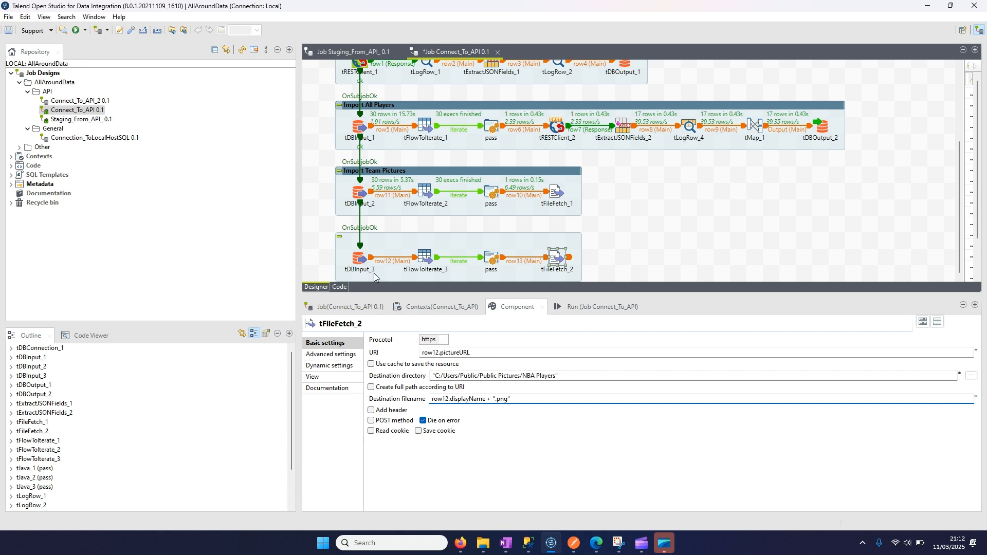
{"action": "double_click", "coordinate": [489, 406]}
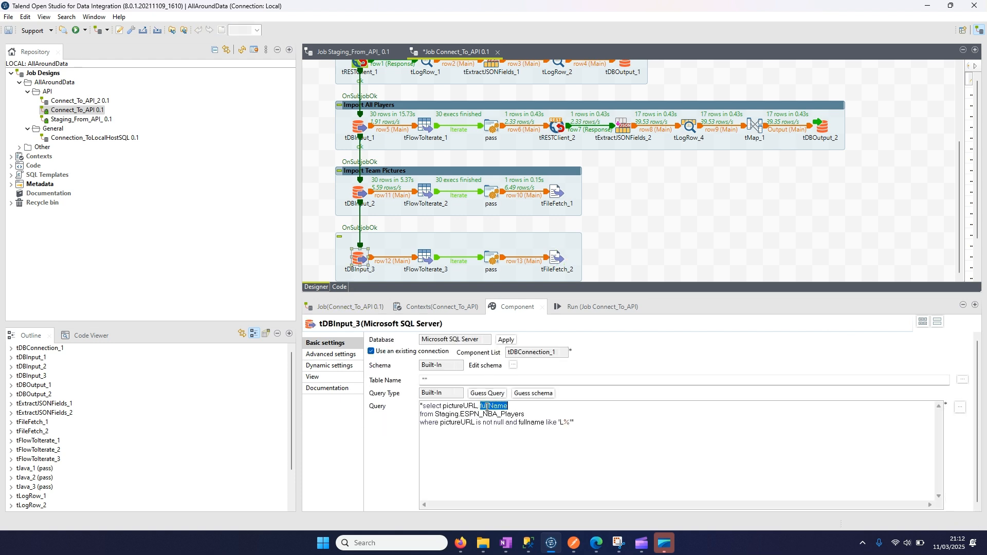
{"action": "left_click", "coordinate": [556, 259]}
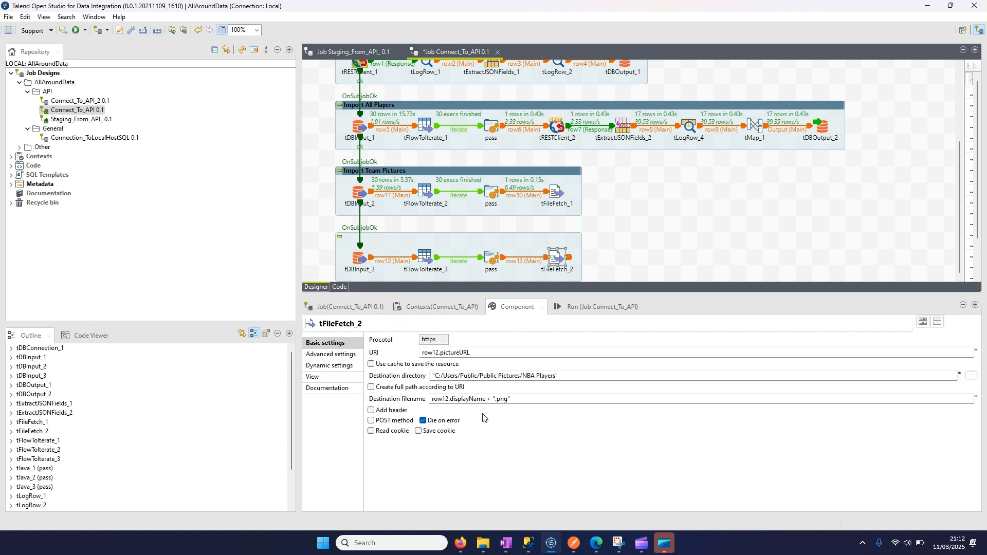
{"action": "double_click", "coordinate": [477, 399]}
{"action": "left_click", "coordinate": [478, 400]}
{"action": "left_click_drag", "start_coordinate": [485, 401], "coordinate": [449, 400]}
{"action": "type", "text": "fullName"}
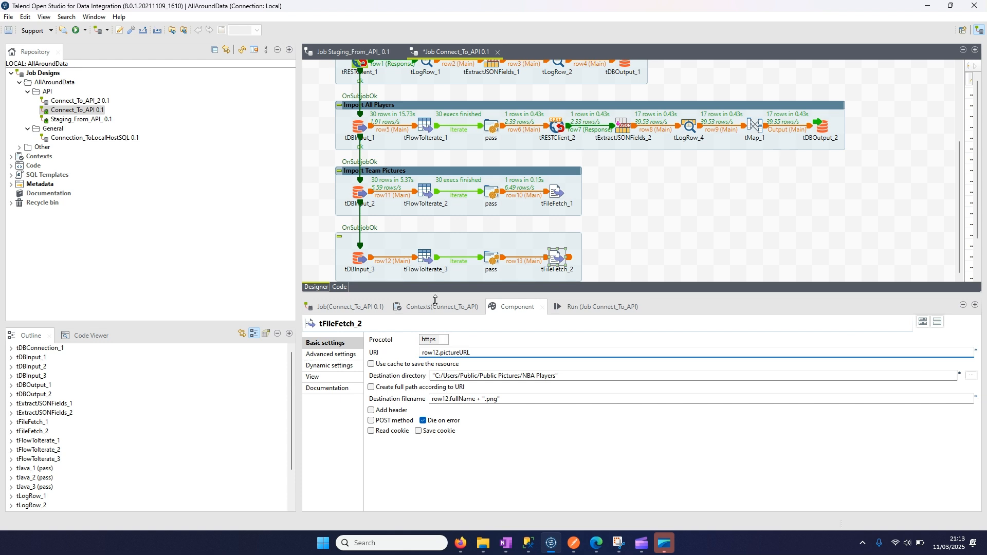
- Show a title on the duplicated subjob and name it Import Players Pictures
{"action": "left_click", "coordinate": [426, 275]}
{"action": "left_click", "coordinate": [395, 357]}
{"action": "left_click", "coordinate": [443, 368]}
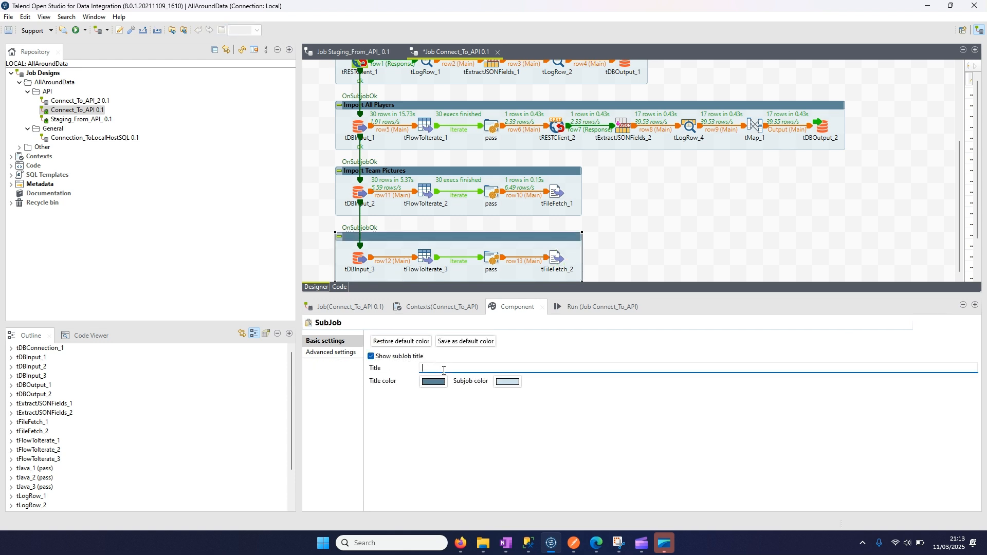
{"action": "type", "text": "Import Players Pictures"}
- Review the settings of tFlowToIterate_3 and the code of the pass component in the Import Players Pictures subjob
{"action": "left_click", "coordinate": [428, 261]}
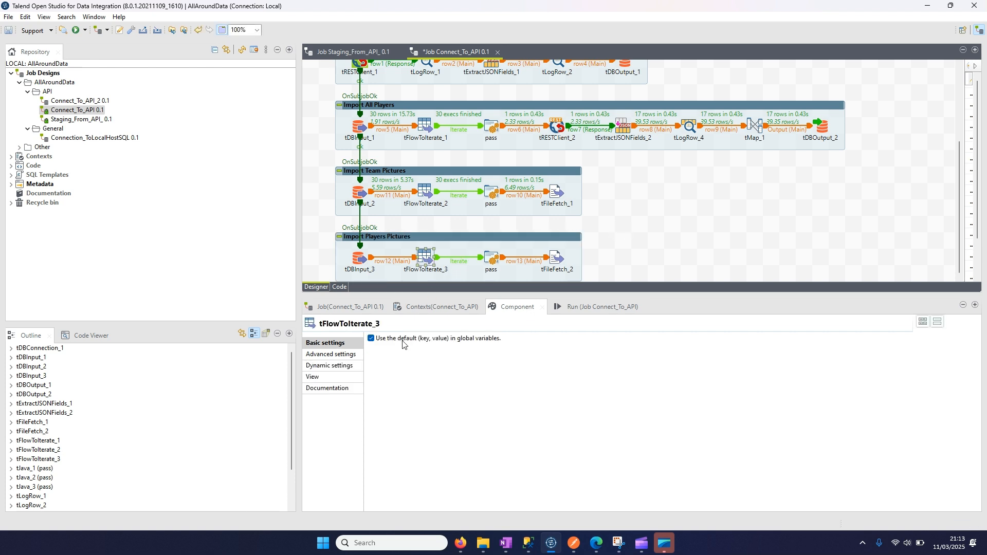
{"action": "left_click", "coordinate": [485, 262]}
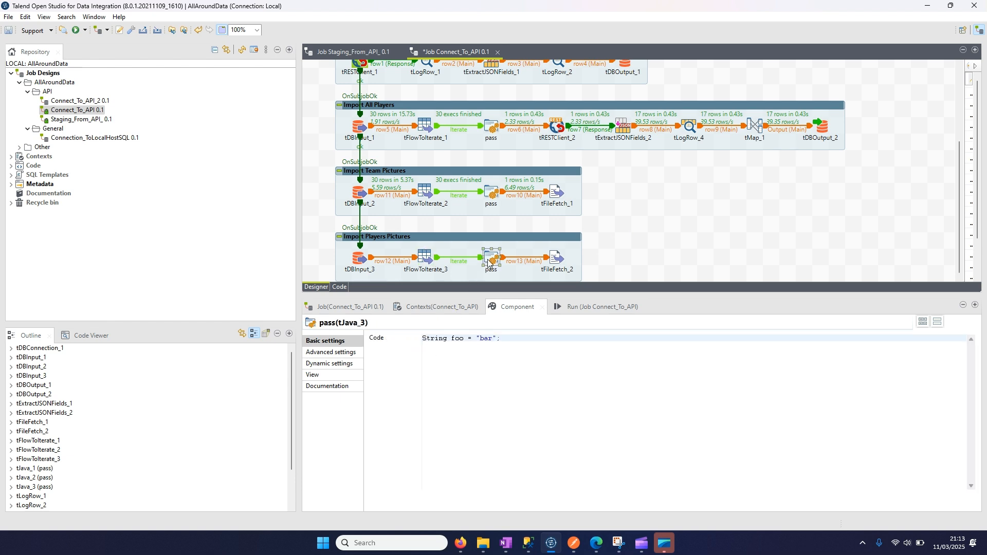
{"action": "left_click_drag", "start_coordinate": [506, 338], "coordinate": [414, 340]}
{"action": "left_click", "coordinate": [531, 351]}
{"action": "key", "text": "Return"}
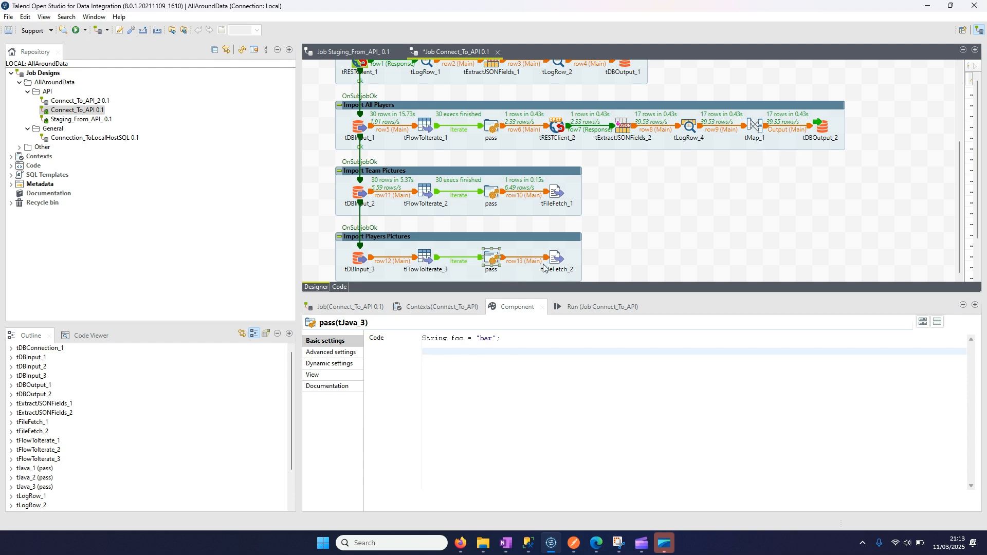
- Run the job Connect_To_API with the Import Players Pictures subjob included
{"action": "left_click", "coordinate": [611, 245]}
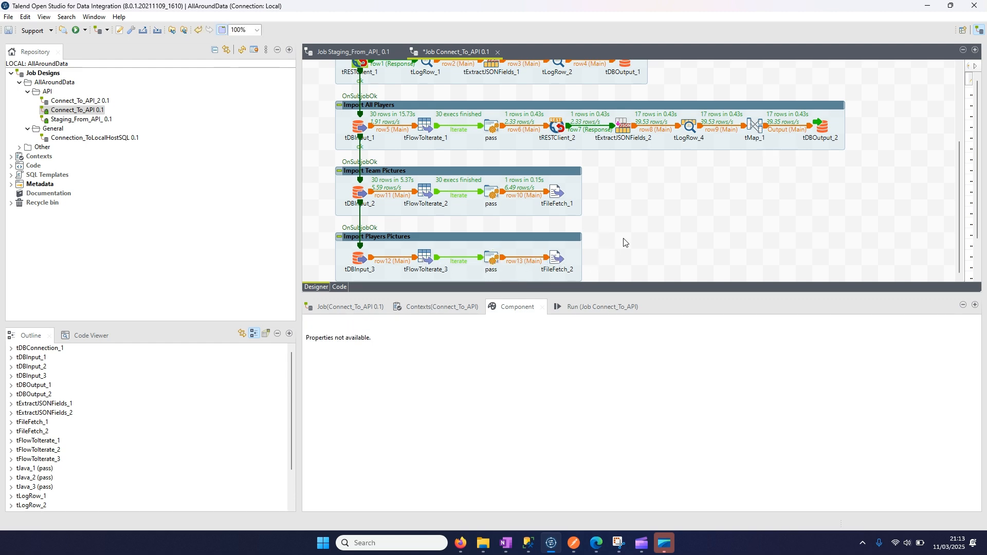
{"action": "left_click", "coordinate": [602, 307]}
{"action": "left_click", "coordinate": [396, 349]}
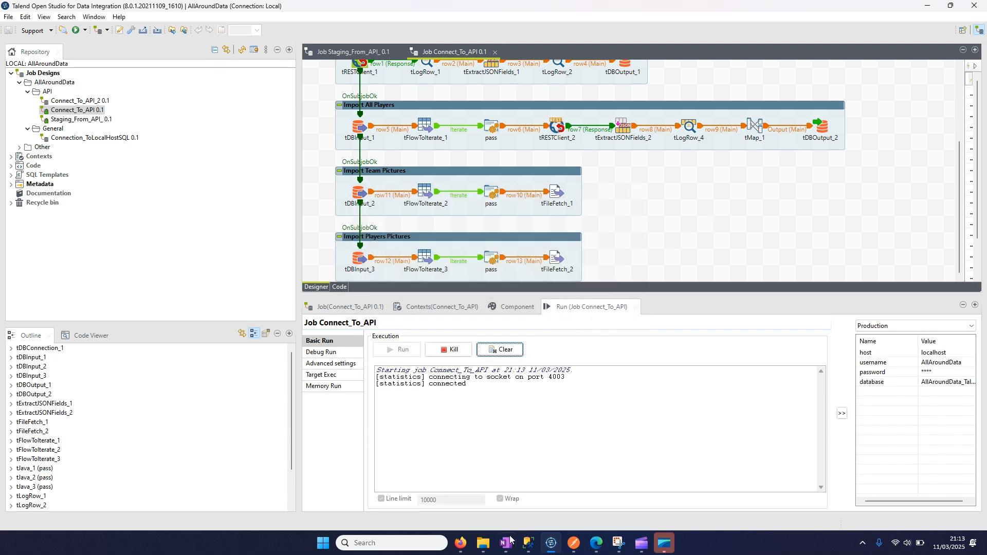
- Switch to File Explorer, check the Public Pictures folder for new folders, and return to Talend Open Studio
{"action": "mouse_move", "coordinate": [483, 543]}
{"action": "left_click", "coordinate": [506, 498]}
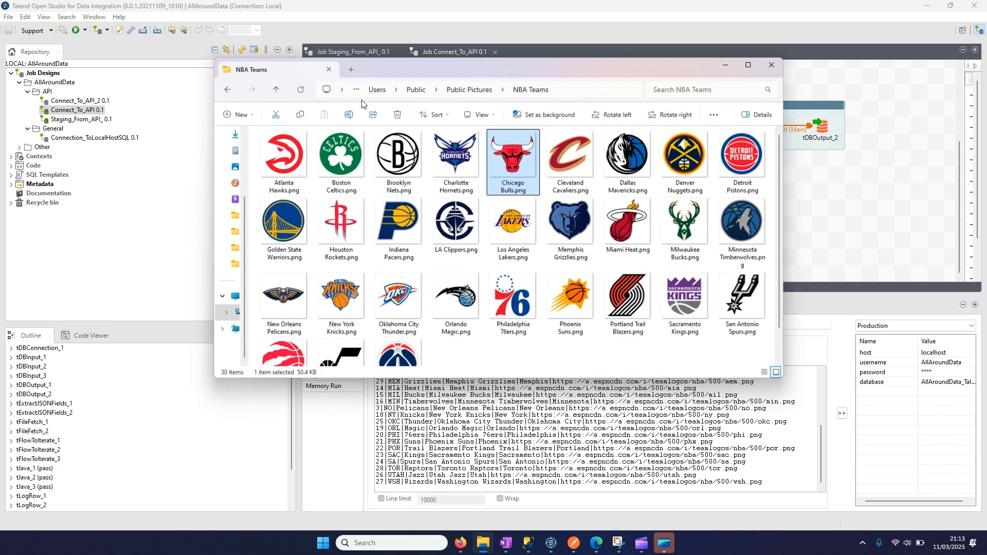
{"action": "left_click", "coordinate": [467, 82]}
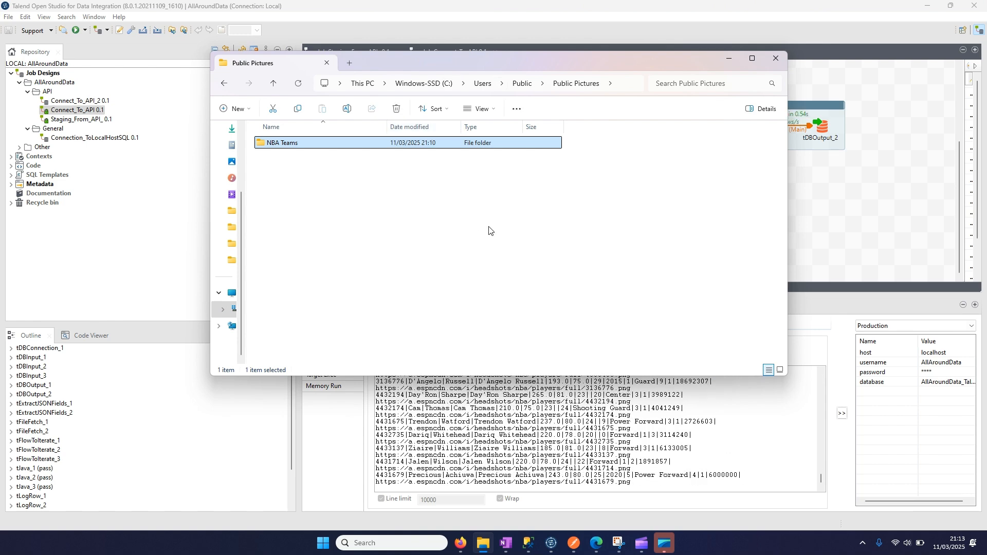
{"action": "left_click", "coordinate": [836, 205]}
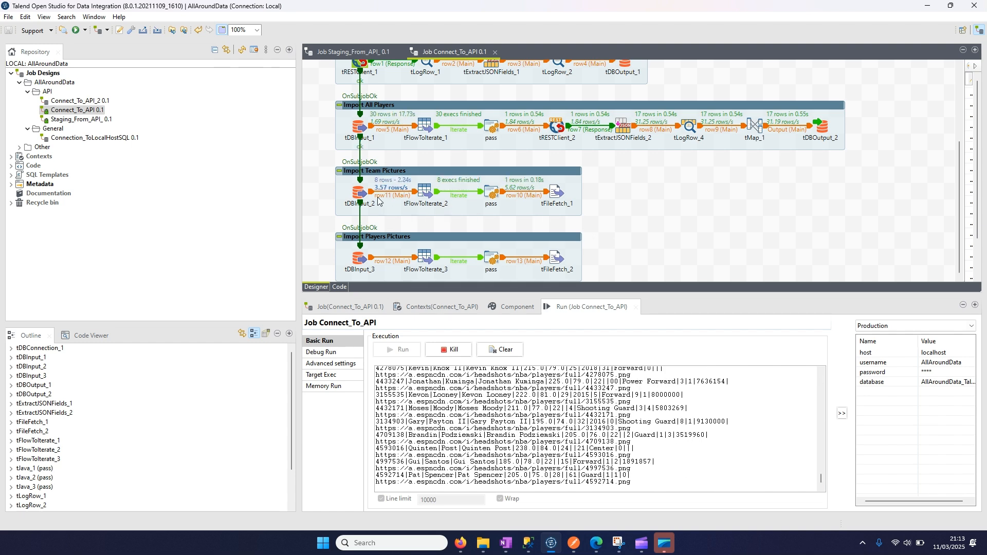
- Switch to File Explorer, check the team logo files in the NBA Teams folder, and return to Talend Open Studio
{"action": "left_click", "coordinate": [484, 543]}
{"action": "left_click_drag", "start_coordinate": [520, 57], "coordinate": [623, 190]}
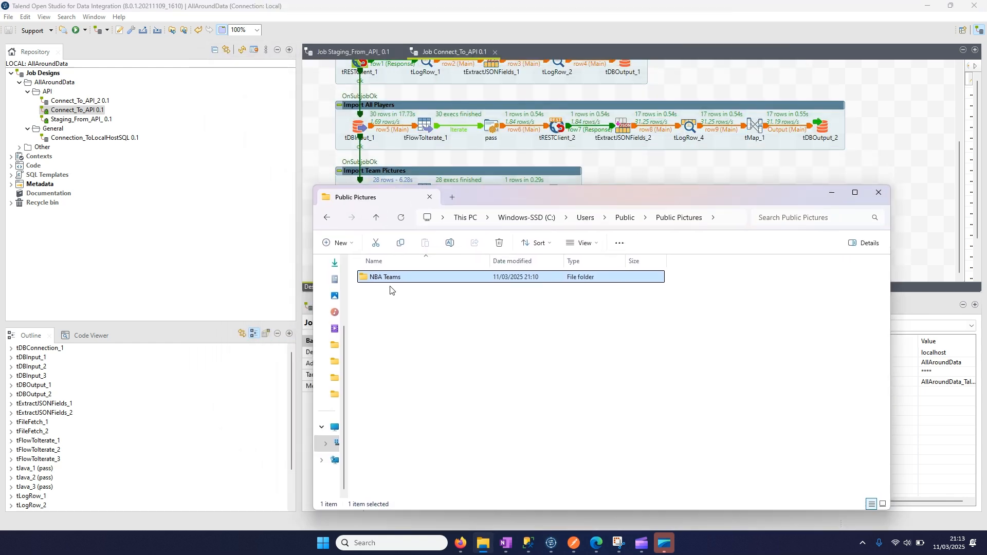
{"action": "double_click", "coordinate": [383, 278]}
{"action": "scroll", "coordinate": [521, 313], "scroll_direction": "down", "scroll_amount": 1}
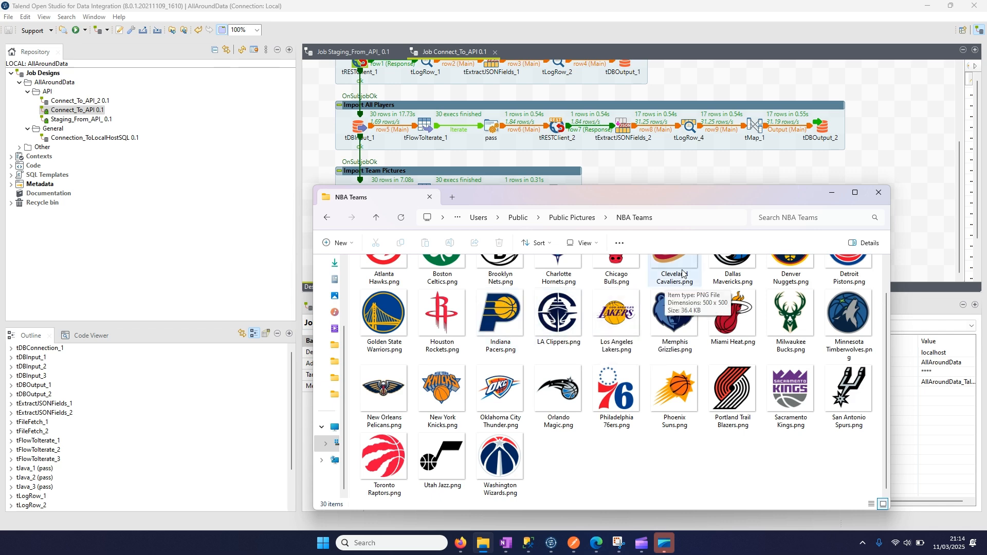
{"action": "left_click_drag", "start_coordinate": [653, 191], "coordinate": [615, 142]}
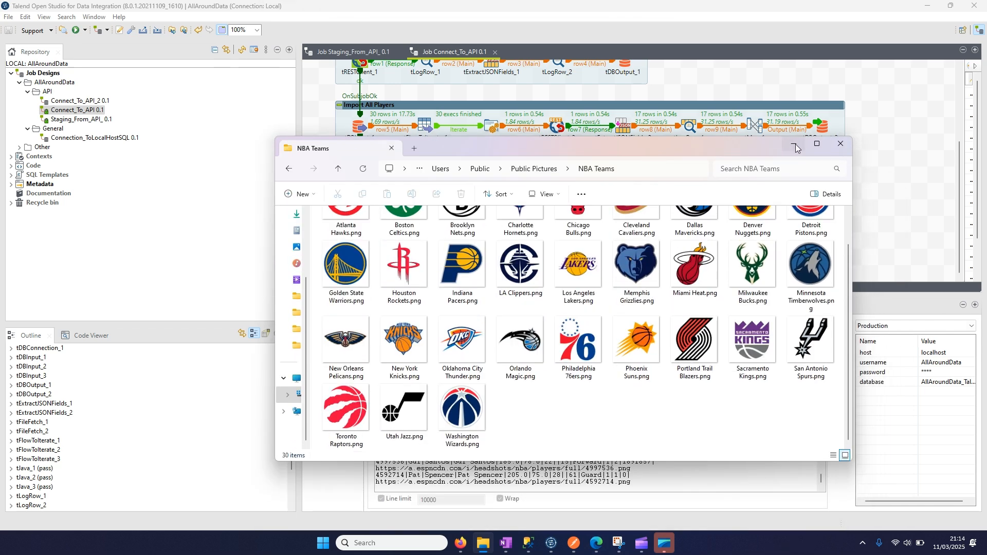
{"action": "left_click", "coordinate": [794, 144]}
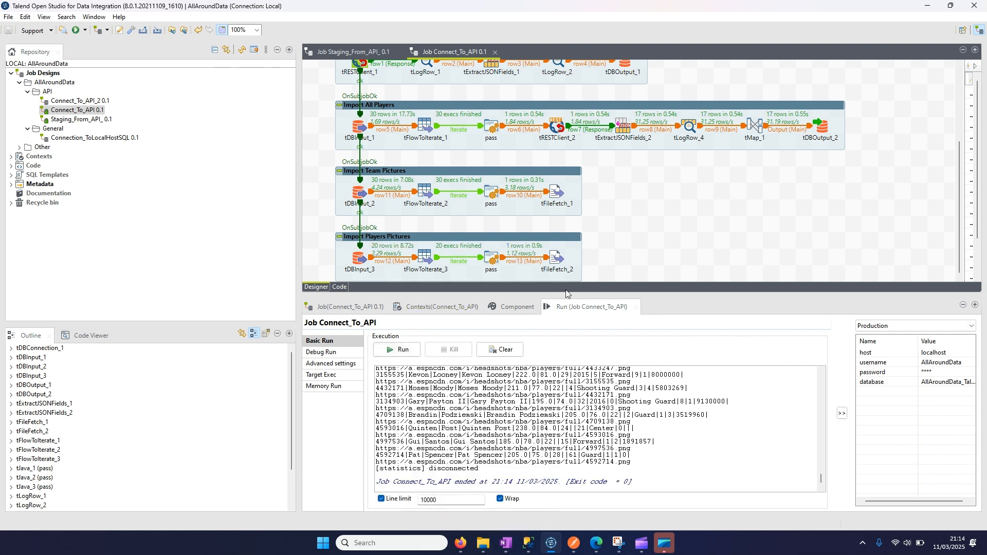
- Check the downloaded player pictures in Public Pictures' NBA Players folder in File Explorer, and return to the Connect_To_API job design in Talend Open Studio
{"action": "left_click", "coordinate": [483, 543]}
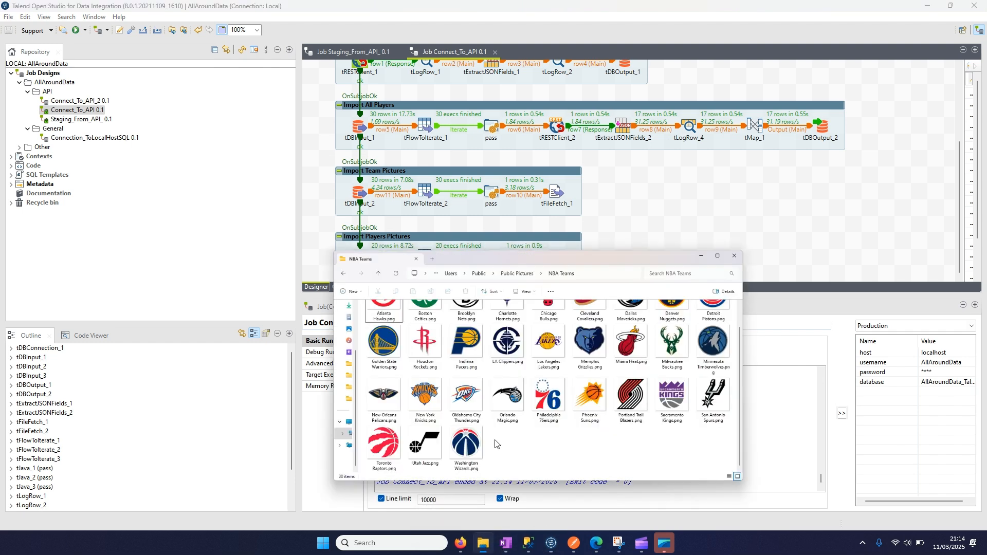
{"action": "left_click", "coordinate": [531, 168]}
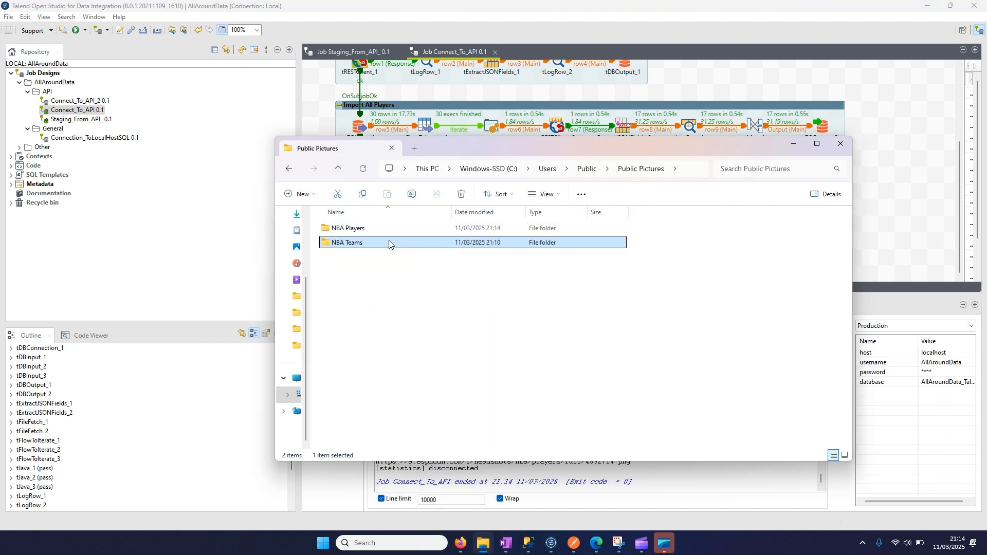
{"action": "double_click", "coordinate": [363, 229]}
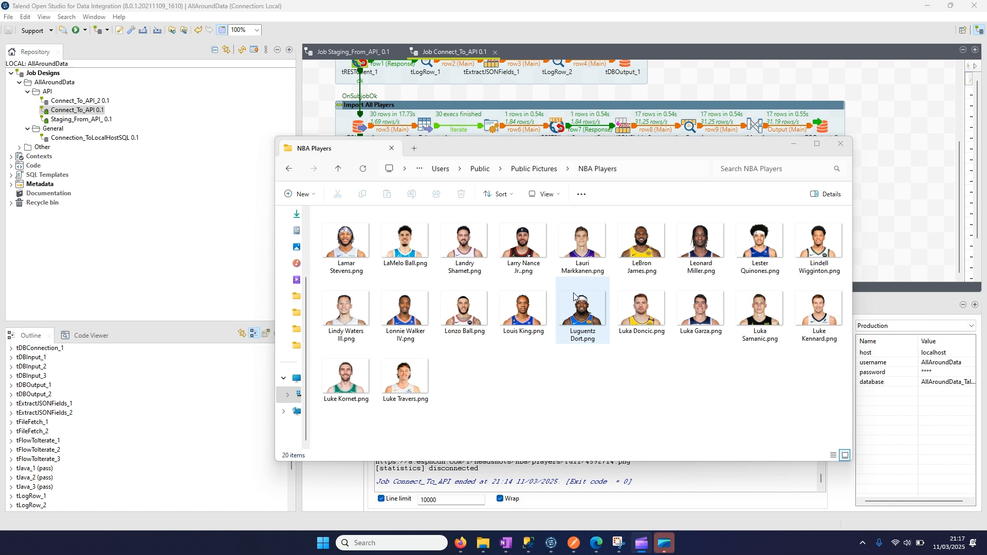
{"action": "left_click", "coordinate": [646, 382]}
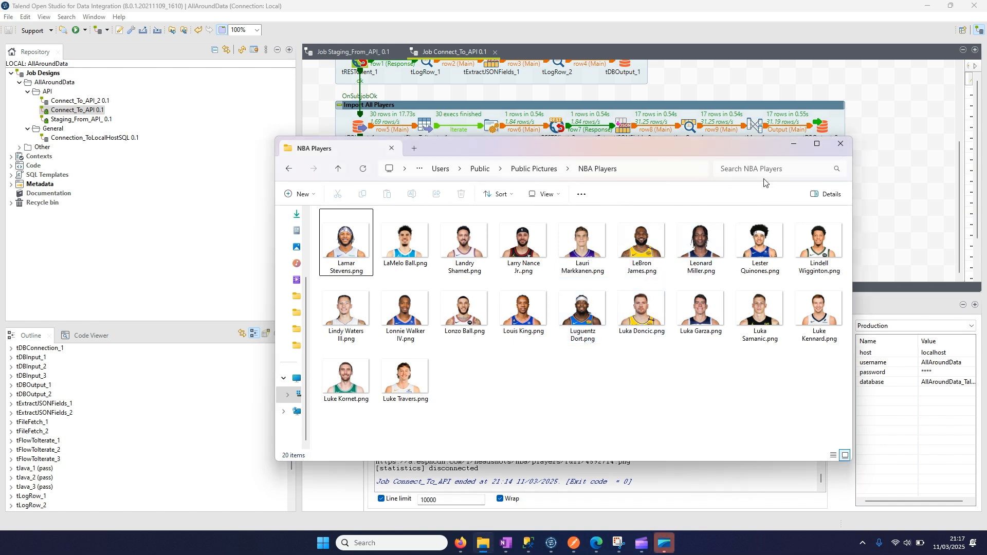
{"action": "left_click", "coordinate": [792, 144]}
{"action": "scroll", "coordinate": [405, 153], "scroll_direction": "up", "scroll_amount": 4}
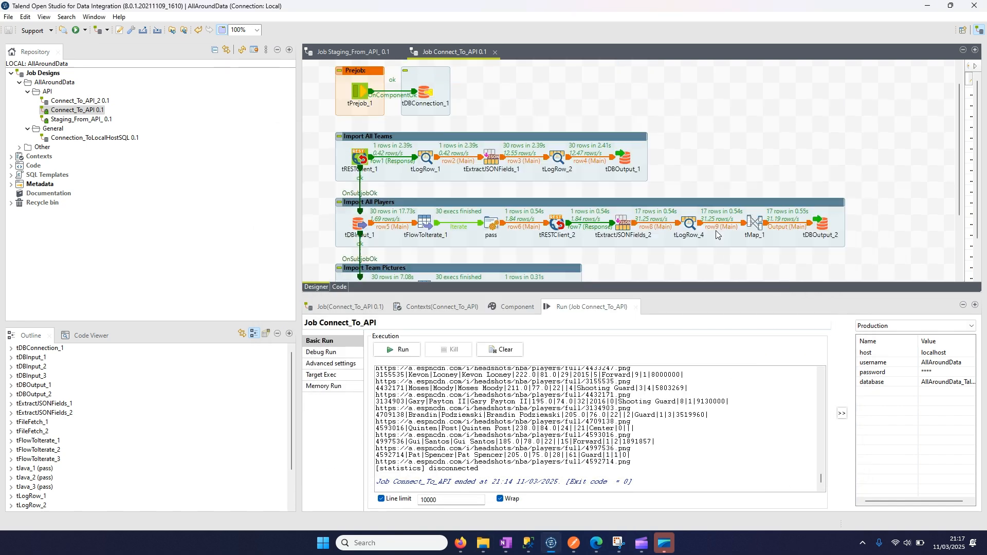
{"action": "scroll", "coordinate": [405, 153], "scroll_direction": "down", "scroll_amount": 4}
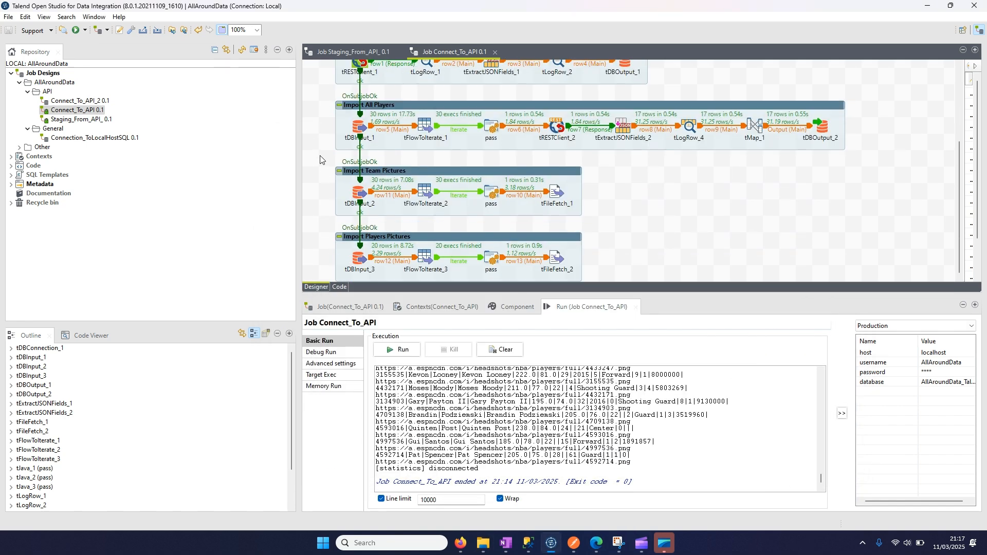